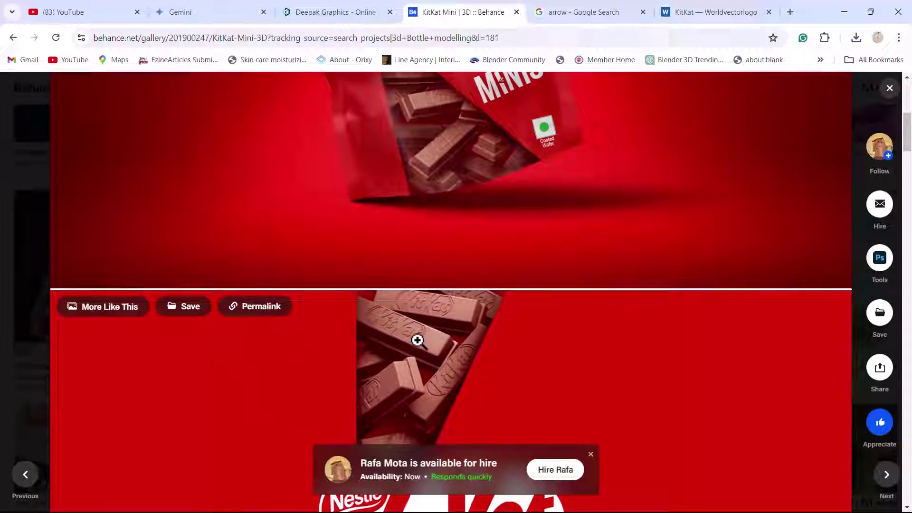
# Step: Switch from the Behance KitKat reference page to Blender and delete the default camera, cube and light
pyautogui.scroll(-4, 417, 340)
pyautogui.scroll(-2, 513, 328)
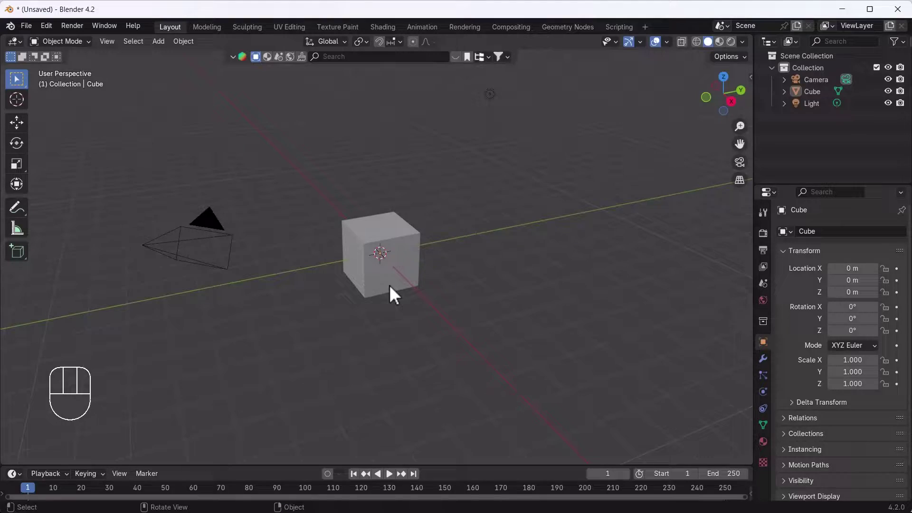
pyautogui.moveTo(161, 369); pyautogui.dragTo(504, 69)
pyautogui.press('Delete')
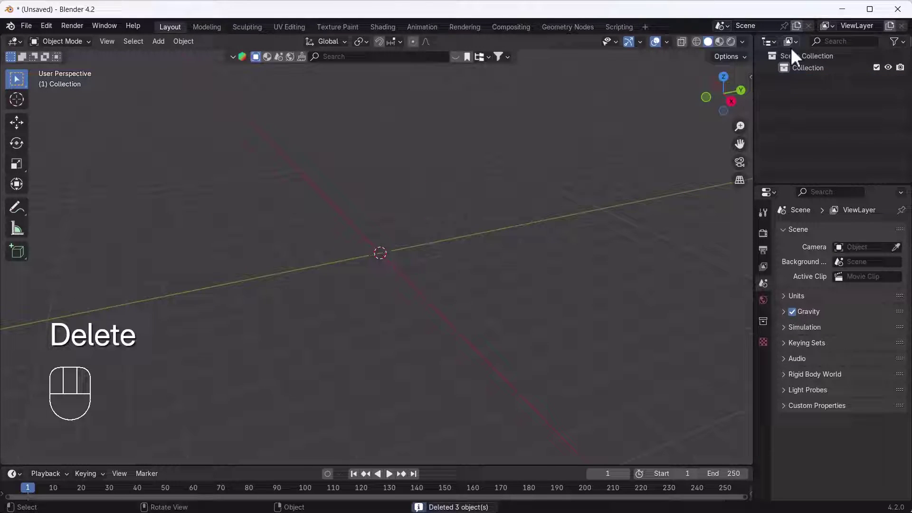
# Step: Split the 3D viewport vertically into two areas and change the second area to an Image Editor
pyautogui.moveTo(750, 38); pyautogui.dragTo(424, 42)
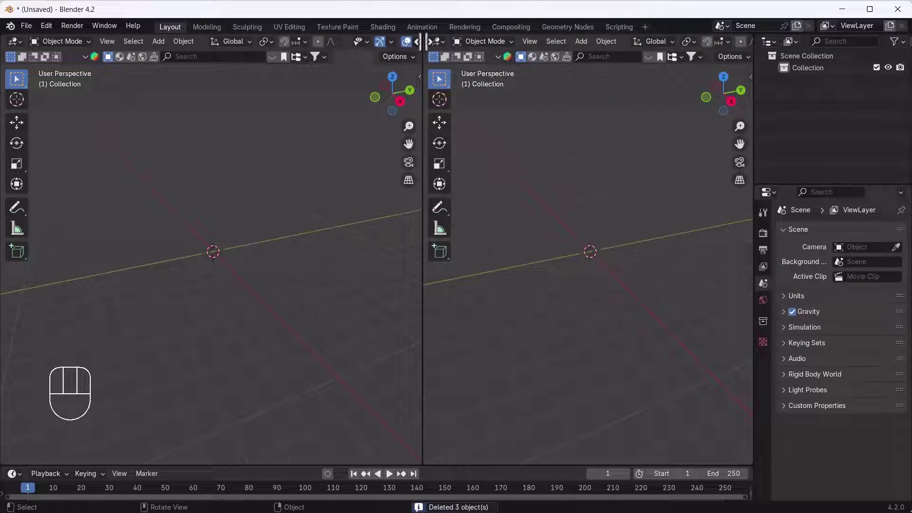
pyautogui.click(435, 42)
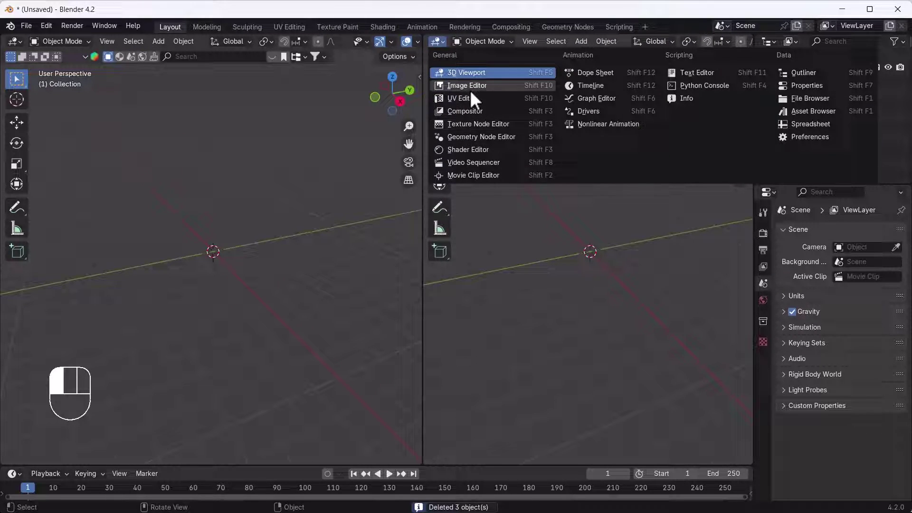
pyautogui.click(471, 86)
# Step: Load the KitKat chocolate reference image from the Recreate Series folder into the Image Editor and frame the chocolate bars
pyautogui.click(636, 42)
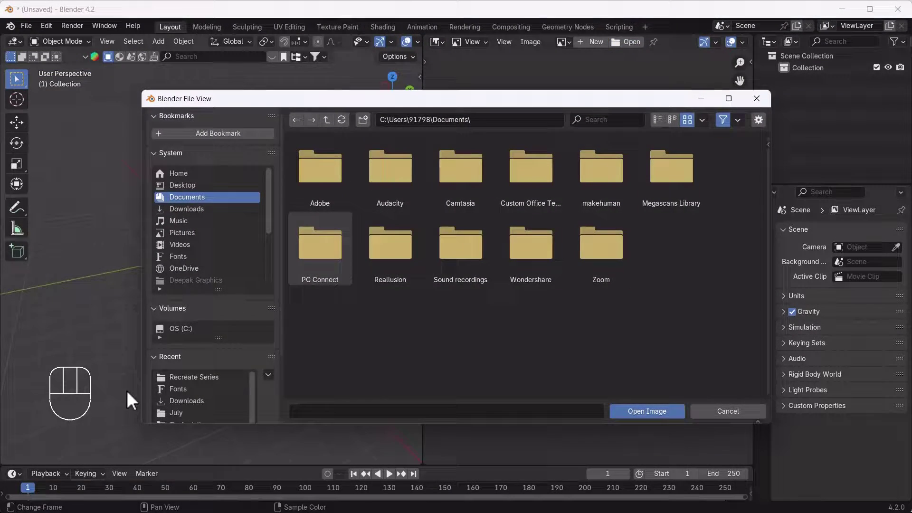
pyautogui.click(193, 377)
pyautogui.doubleClick(384, 176)
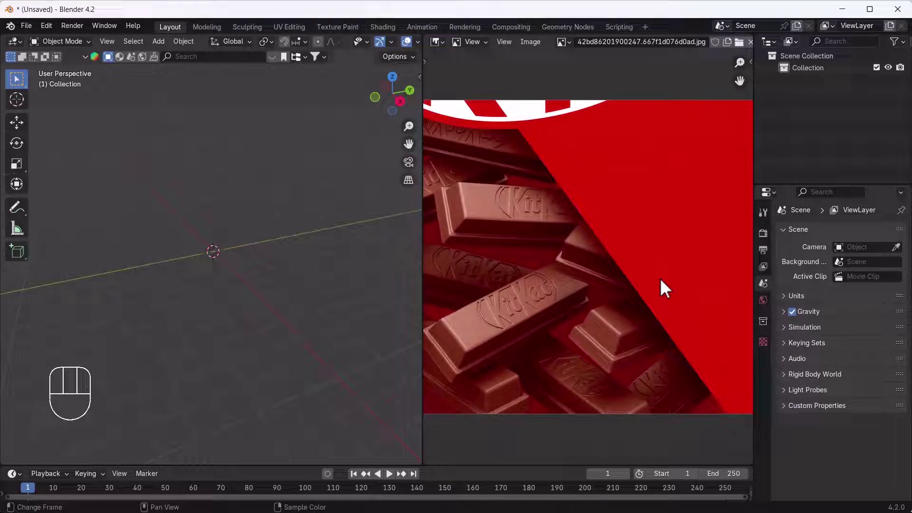
pyautogui.scroll(-2, 576, 286)
pyautogui.scroll(4, 576, 287)
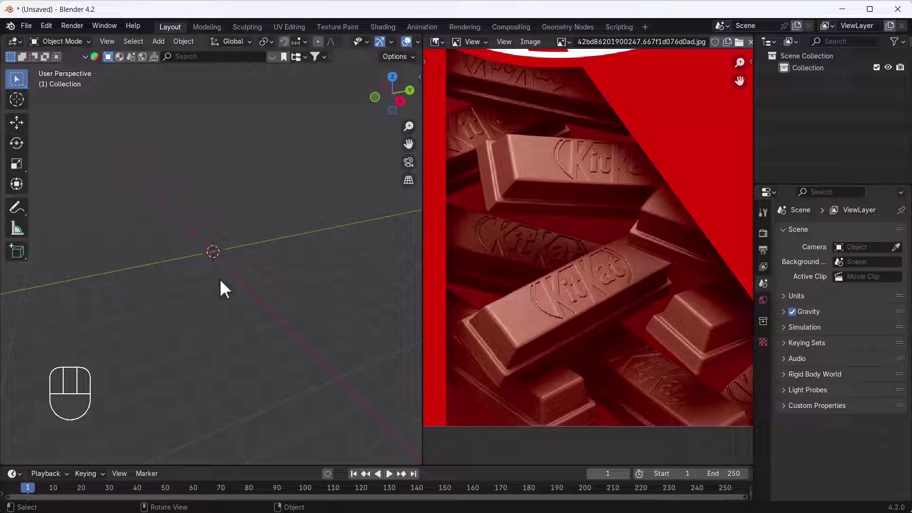
# Step: Add a mesh cube at the world origin while working in the top orthographic view
pyautogui.scroll(3, 196, 238)
pyautogui.keyDown('shift'); pyautogui.moveTo(204, 260); pyautogui.dragTo(204, 289, button='middle'); pyautogui.keyUp('shift')
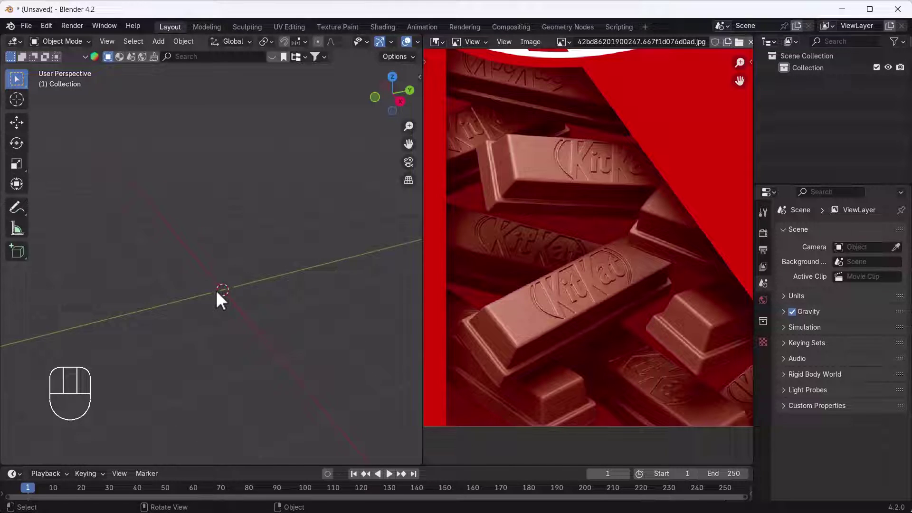
pyautogui.press('`')
pyautogui.click(197, 228)
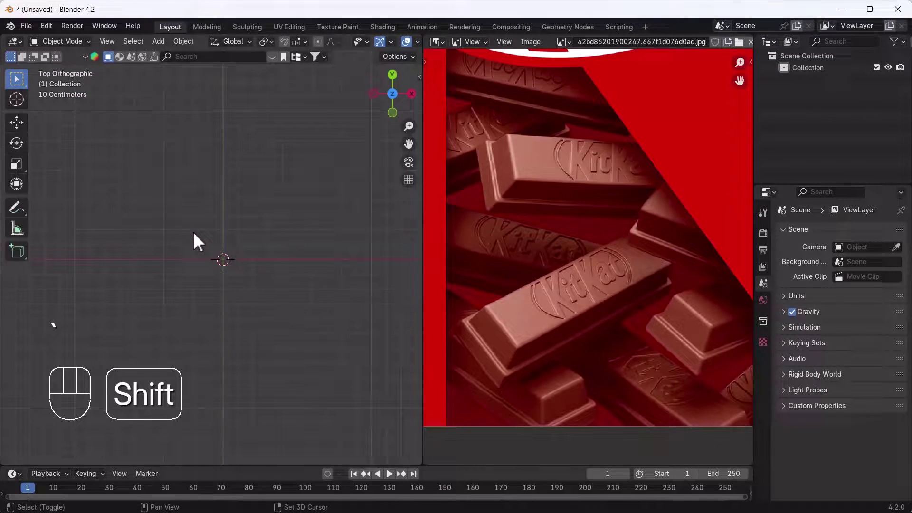
pyautogui.hotkey('shift', 'a')
pyautogui.moveTo(180, 62)
pyautogui.click(233, 74)
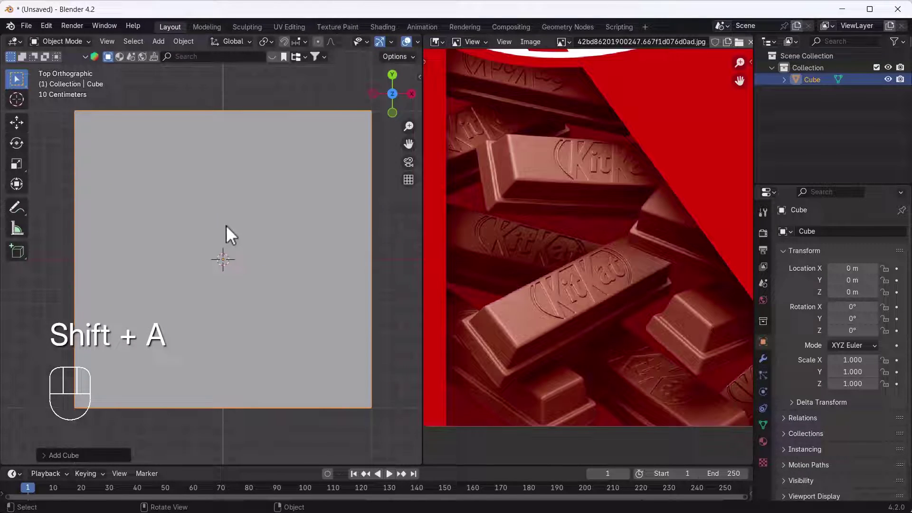
# Step: Stretch the cube into a flat bar, scaled about 4.865 along X and 0.415 along Z, and apply the scale
pyautogui.scroll(-5, 246, 269)
pyautogui.keyDown('shift'); pyautogui.moveTo(255, 268); pyautogui.dragTo(214, 255, button='middle'); pyautogui.keyUp('shift')
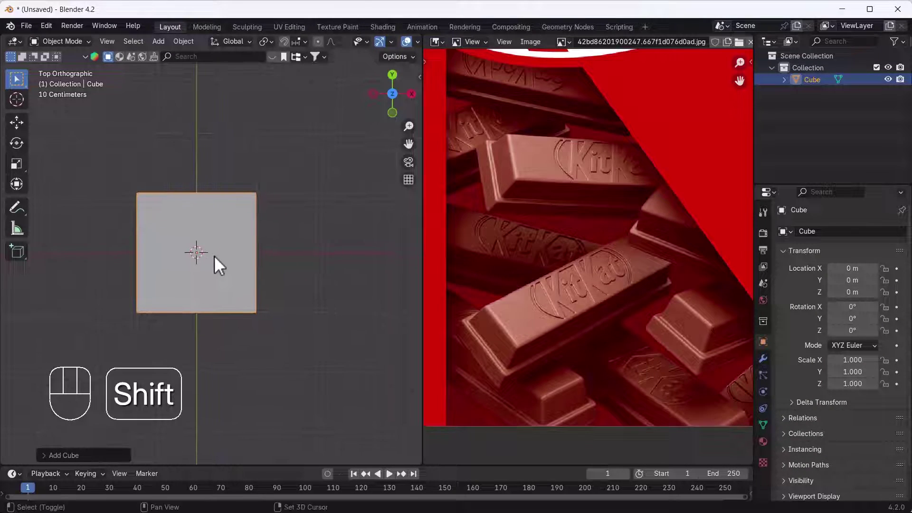
pyautogui.click(15, 164)
pyautogui.moveTo(243, 252); pyautogui.dragTo(363, 253)
pyautogui.scroll(-5, 333, 265)
pyautogui.moveTo(272, 291); pyautogui.dragTo(269, 251, button='middle')
pyautogui.moveTo(269, 251); pyautogui.dragTo(286, 250)
pyautogui.moveTo(222, 210); pyautogui.dragTo(220, 238)
pyautogui.hotkey('ctrl', 'a')
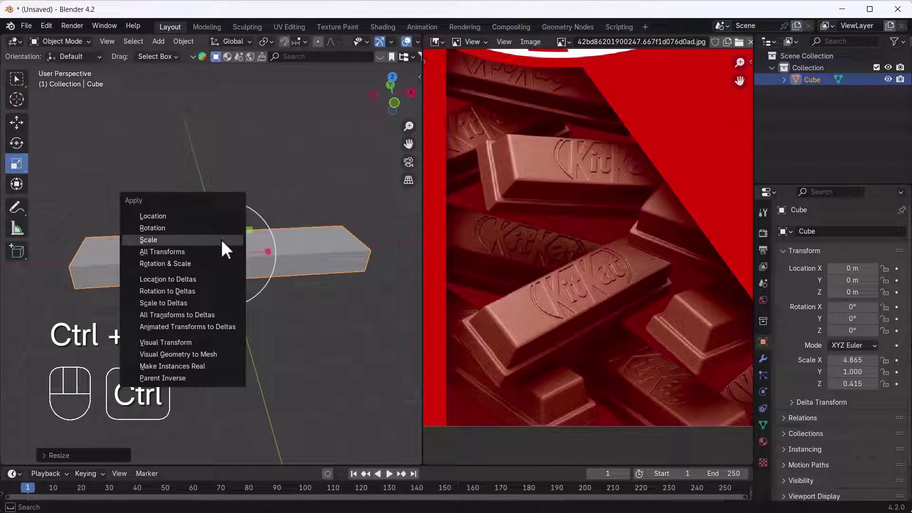
pyautogui.click(221, 239)
# Step: In Edit Mode, inset the bar's top face by about 0.29 m
pyautogui.press('Tab')
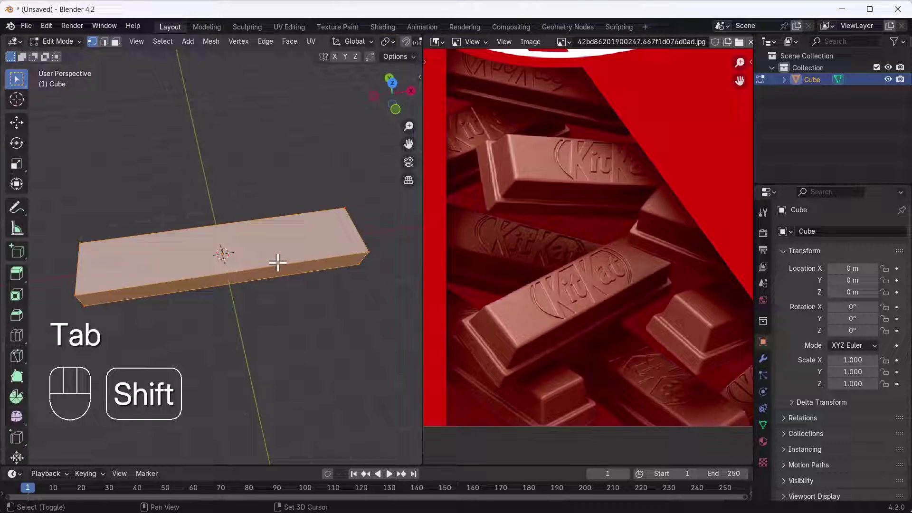
pyautogui.press('3')
pyautogui.click(276, 256)
pyautogui.press('i')
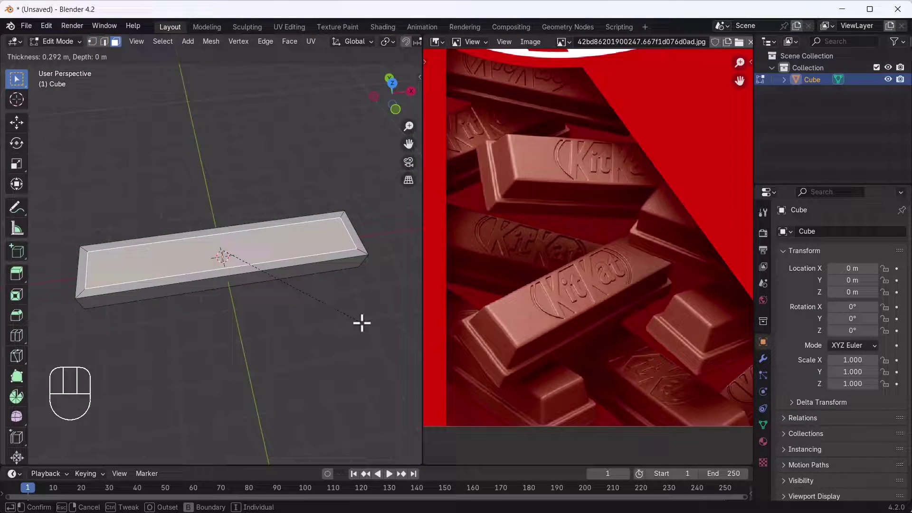
pyautogui.click(363, 323)
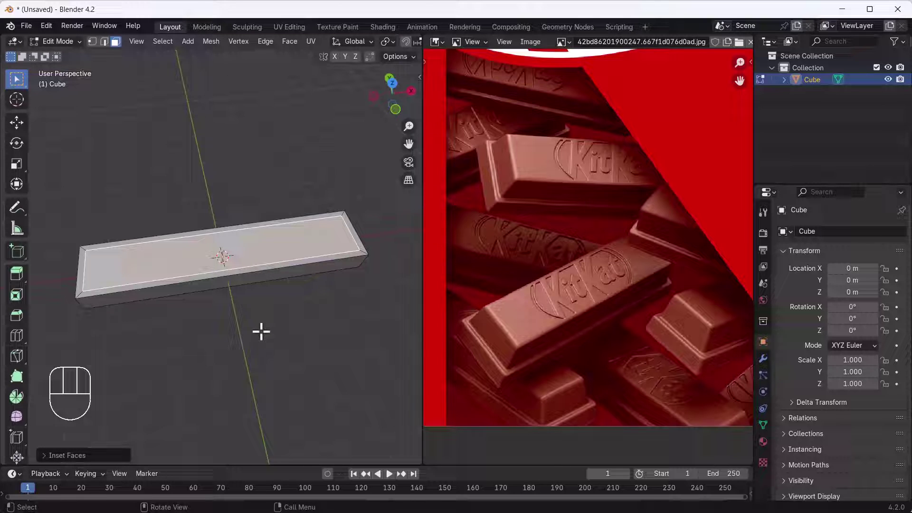
# Step: Extrude the inset top face upward to form the raised upper block of the bar
pyautogui.moveTo(271, 313); pyautogui.dragTo(273, 297, button='middle')
pyautogui.press('e')
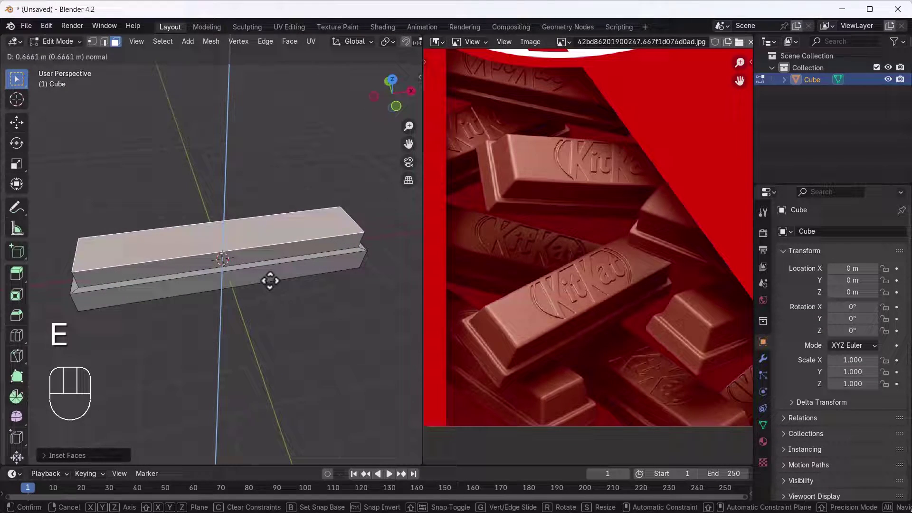
pyautogui.click(270, 272)
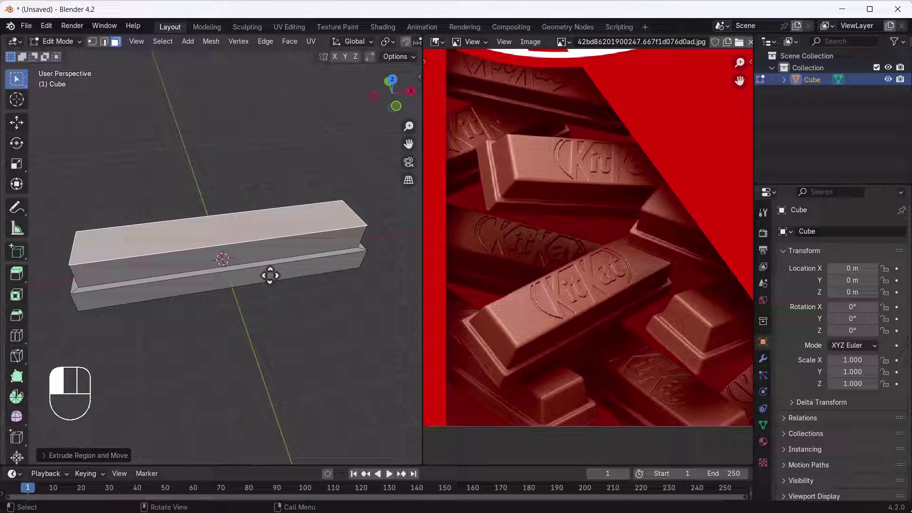
# Step: Scale the raised block's top face slightly inward along X to taper its ends and return to Object Mode
pyautogui.moveTo(271, 272); pyautogui.dragTo(194, 295, button='middle')
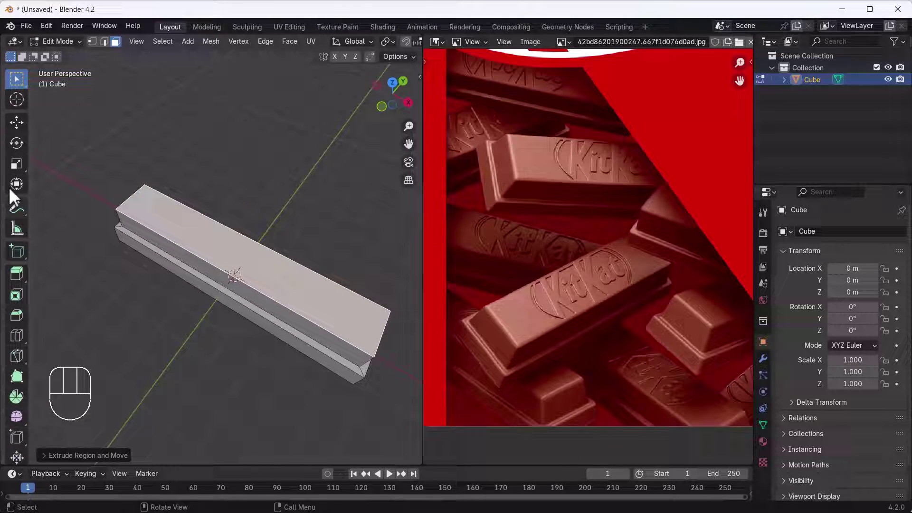
pyautogui.click(17, 164)
pyautogui.moveTo(86, 257); pyautogui.dragTo(265, 291, button='middle')
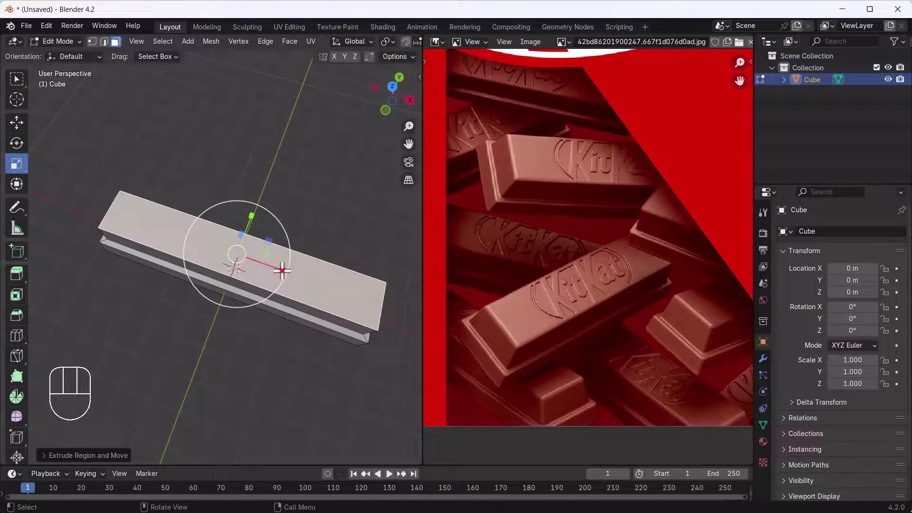
pyautogui.moveTo(279, 272); pyautogui.dragTo(281, 270)
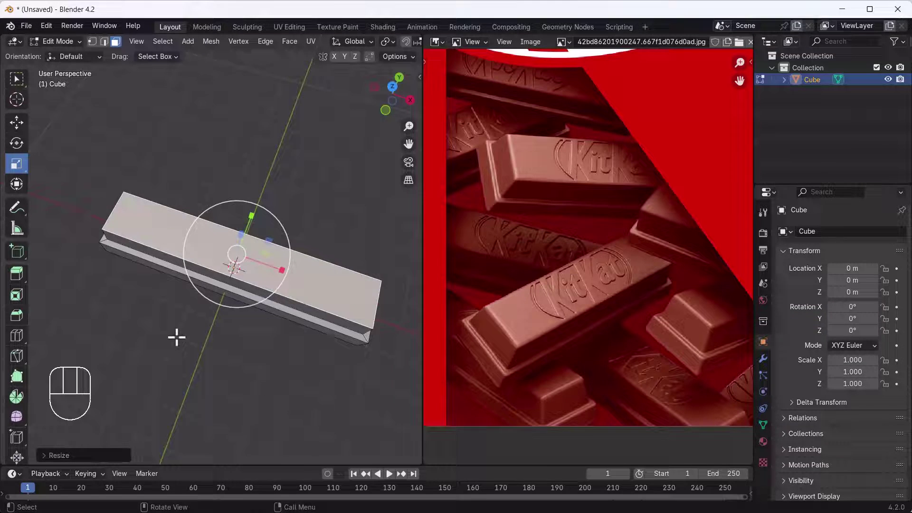
pyautogui.moveTo(175, 336); pyautogui.dragTo(300, 267, button='middle')
pyautogui.press('Tab')
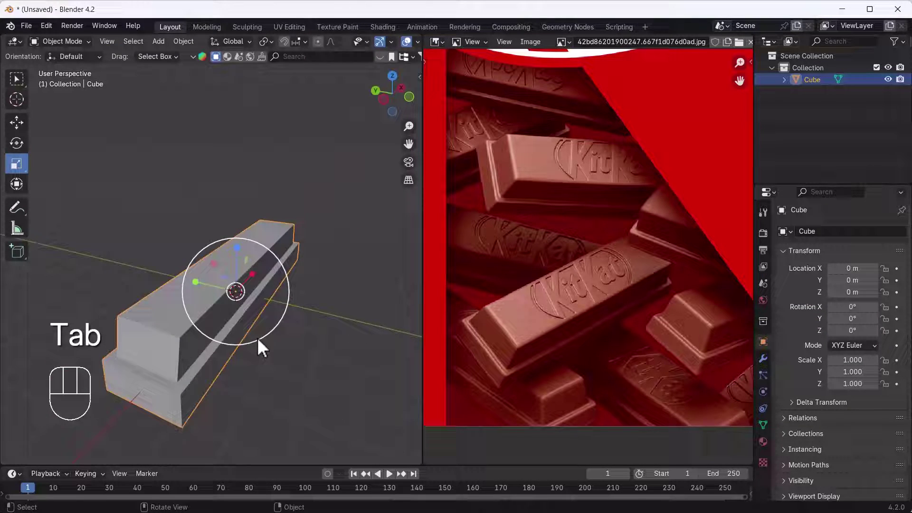
pyautogui.moveTo(258, 345); pyautogui.dragTo(216, 325, button='middle')
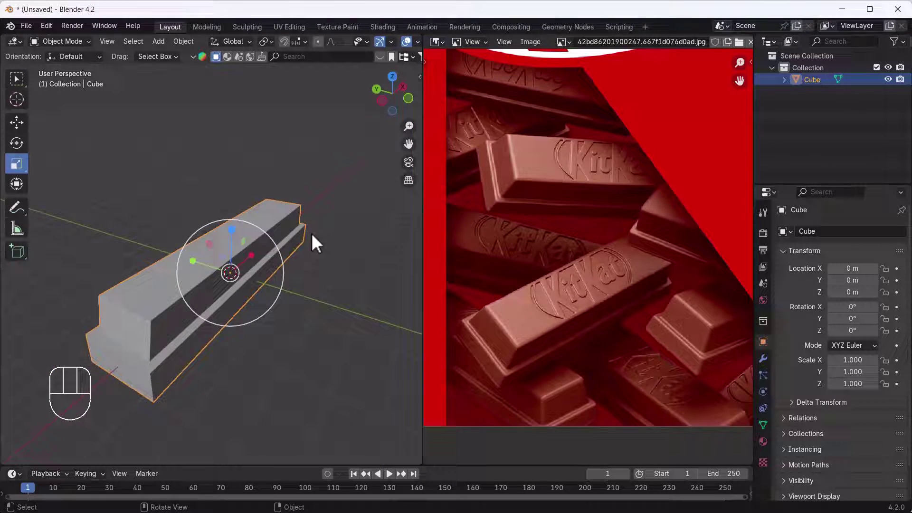
# Step: Add a Bevel modifier to the bar and apply its object transform
pyautogui.click(763, 358)
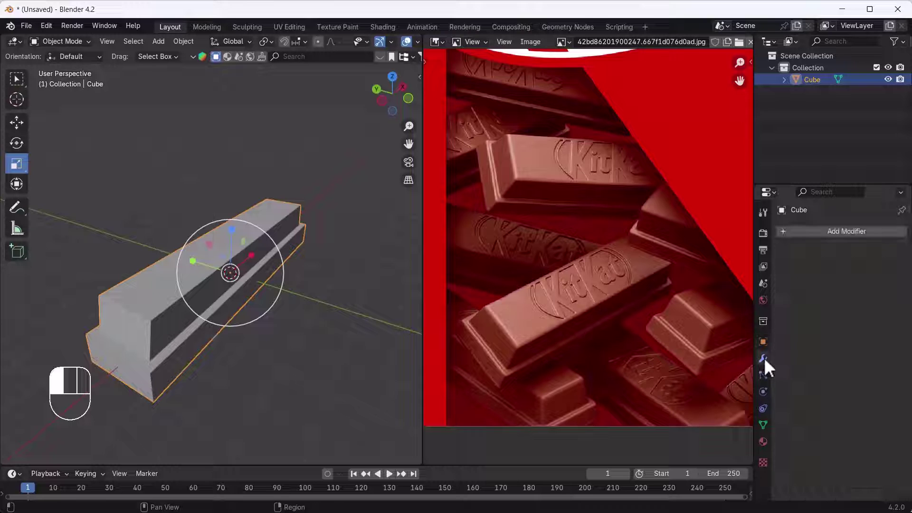
pyautogui.click(845, 229)
pyautogui.moveTo(812, 217)
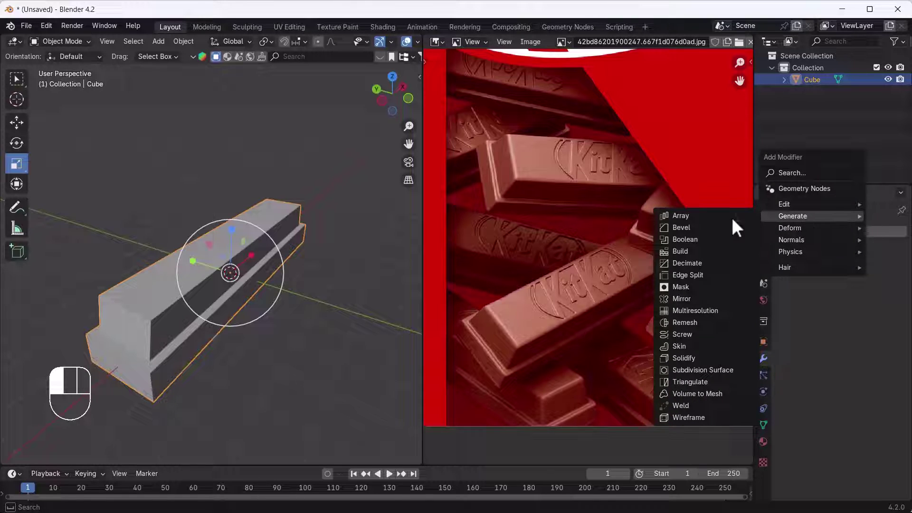
pyautogui.click(677, 226)
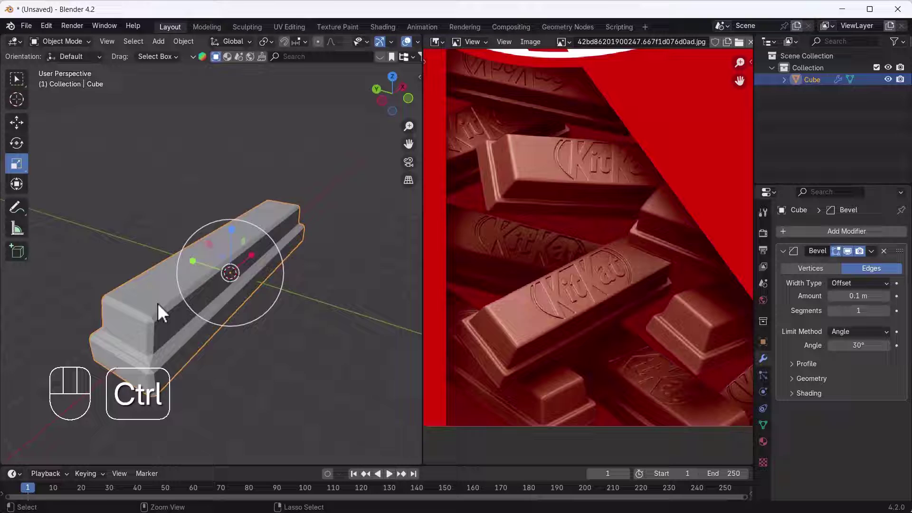
pyautogui.hotkey('ctrl', 'a')
pyautogui.click(171, 301)
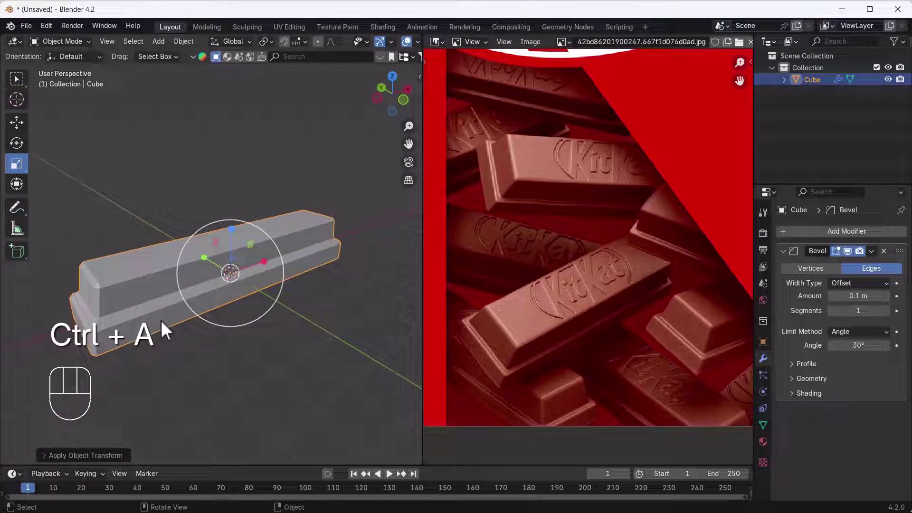
# Step: Set the Bevel modifier's segments to 5 to round the bar's edges
pyautogui.scroll(3, 161, 320)
pyautogui.keyDown('shift'); pyautogui.moveTo(141, 283); pyautogui.dragTo(174, 294, button='middle'); pyautogui.keyUp('shift')
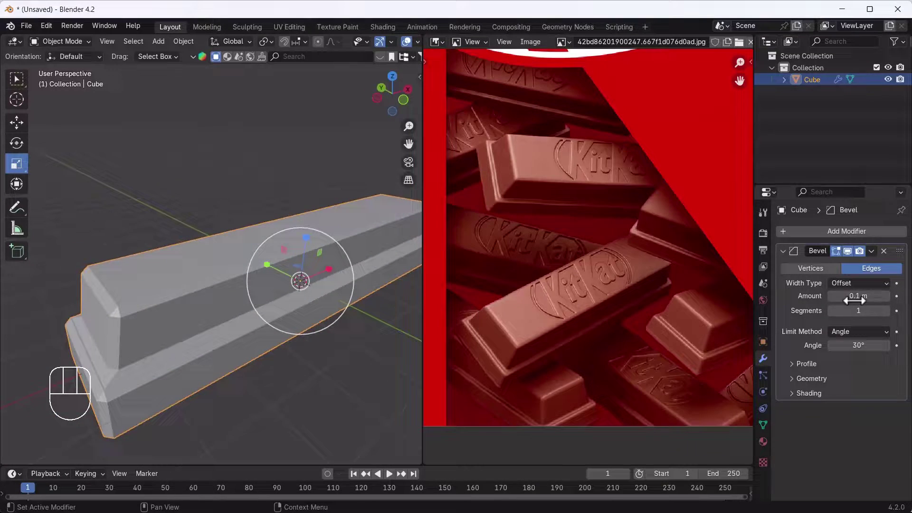
pyautogui.click(886, 311)
pyautogui.click(885, 312)
pyautogui.click(885, 311)
pyautogui.click(885, 312)
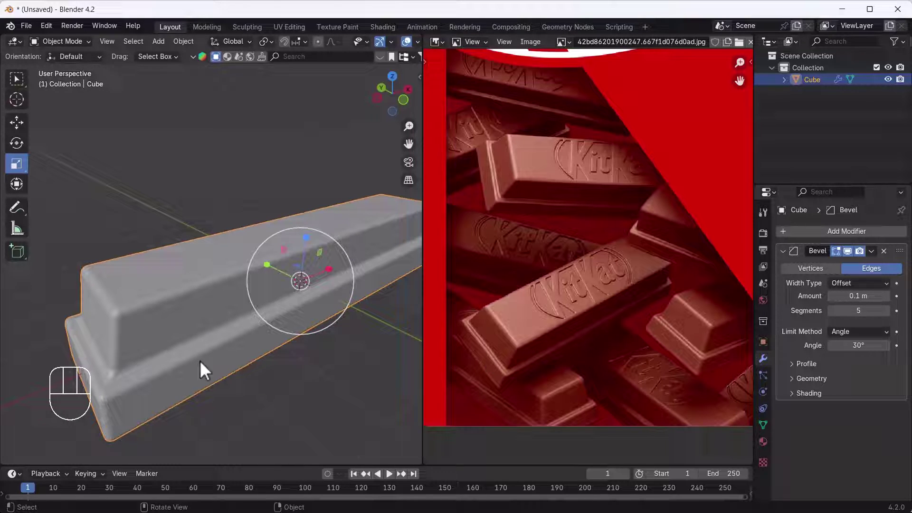
# Step: Try Patch as the Bevel modifier's outer miter and settle on Arc to clean up the inner corners
pyautogui.scroll(4, 98, 377)
pyautogui.scroll(-4, 125, 381)
pyautogui.keyDown('ctrl'); pyautogui.moveTo(163, 364); pyautogui.dragTo(164, 357, button='middle'); pyautogui.keyUp('ctrl')
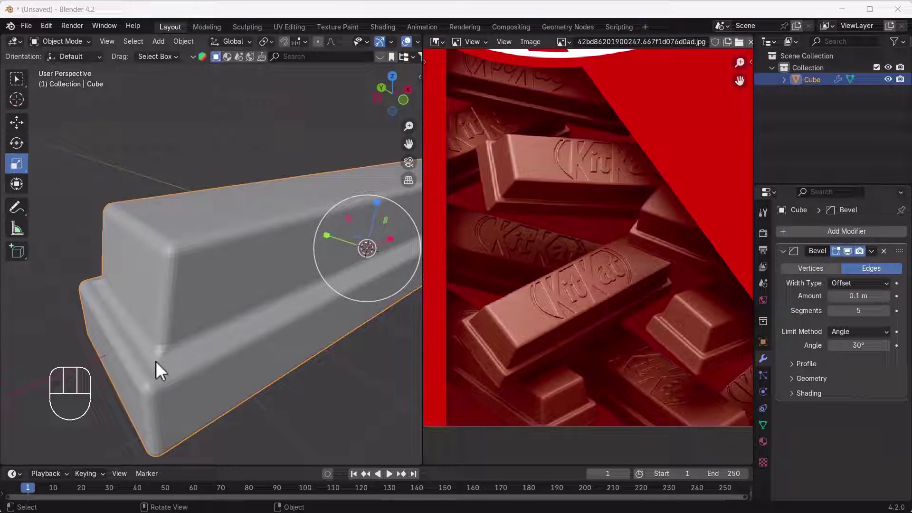
pyautogui.click(791, 379)
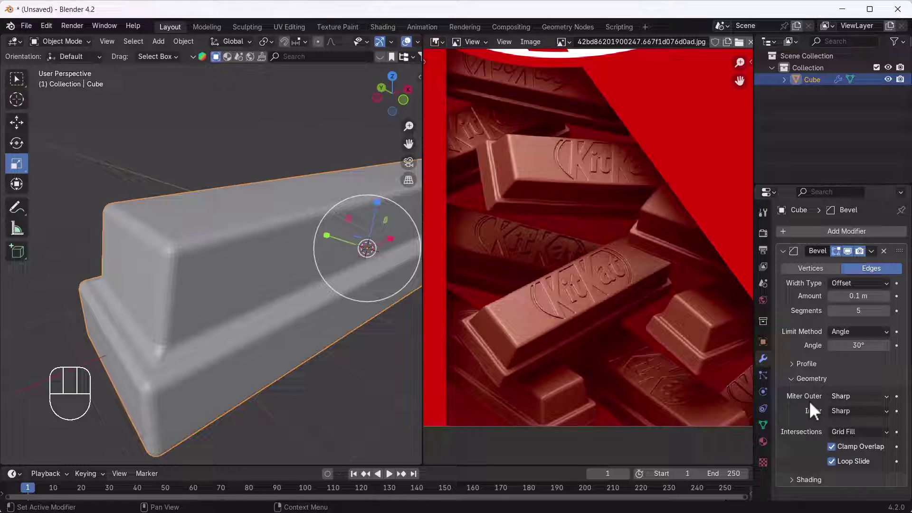
pyautogui.moveTo(855, 397); pyautogui.dragTo(850, 426)
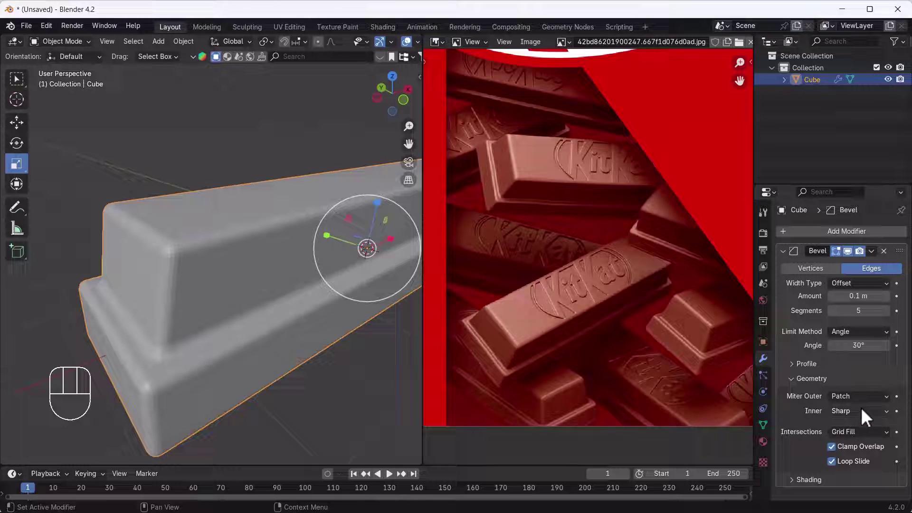
pyautogui.moveTo(860, 397); pyautogui.dragTo(851, 430)
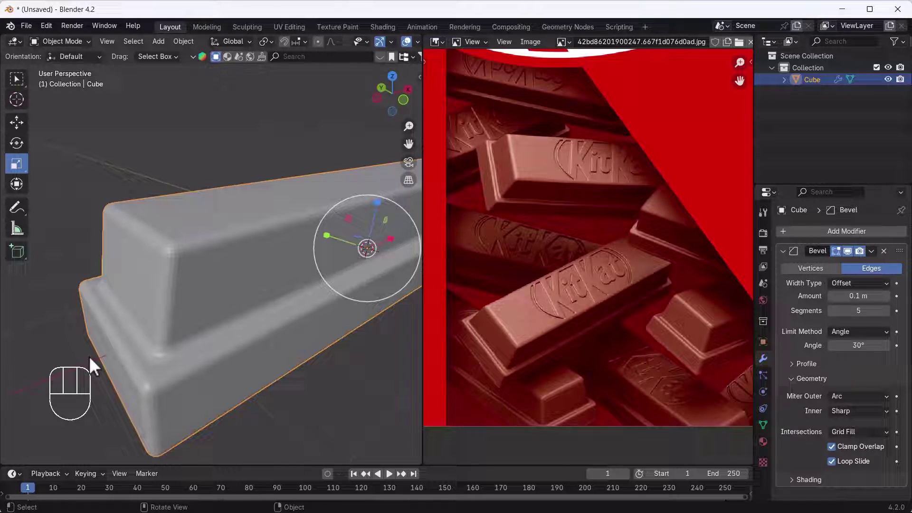
# Step: Raise the Bevel modifier's segments to 7
pyautogui.moveTo(89, 355); pyautogui.dragTo(206, 344, button='middle')
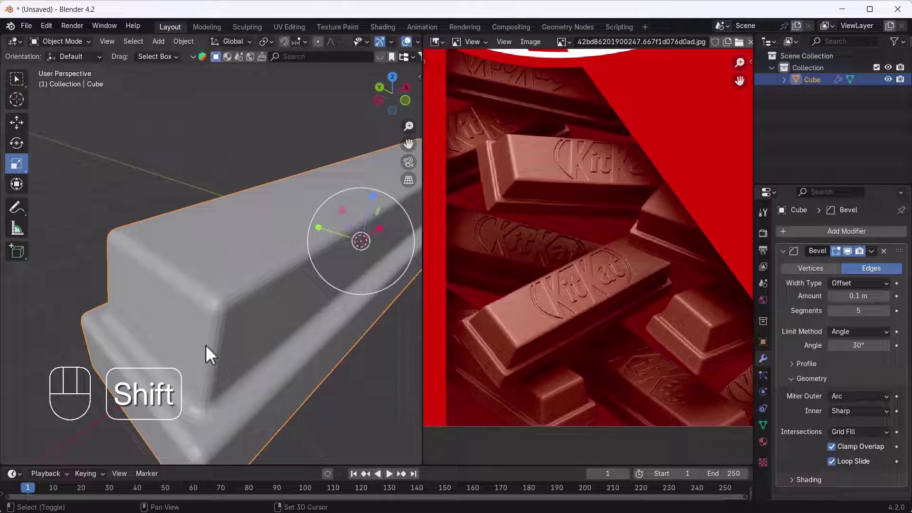
pyautogui.click(886, 310)
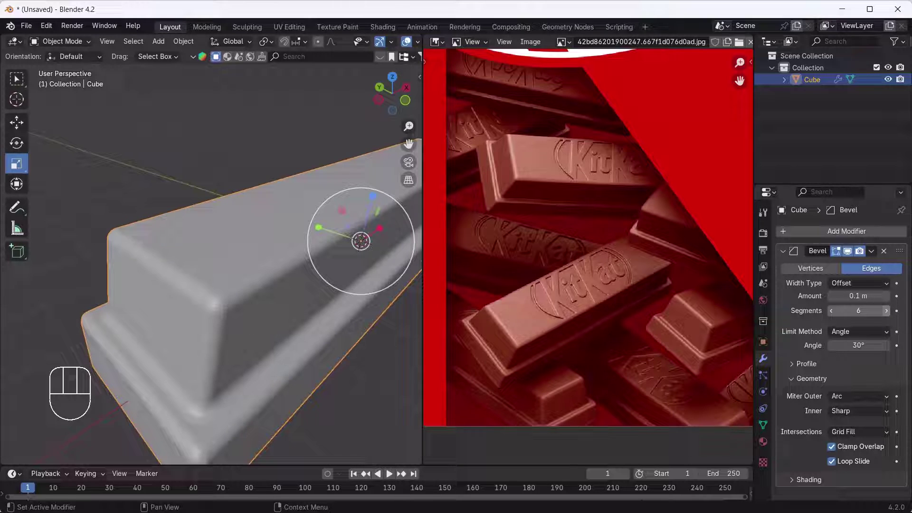
pyautogui.click(886, 311)
# Step: Shade the bar smooth
pyautogui.rightClick(220, 293)
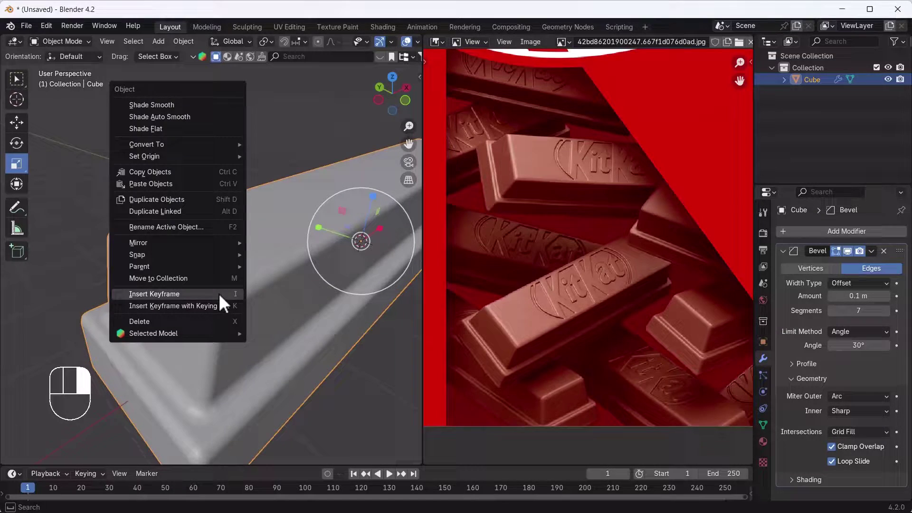
pyautogui.click(159, 106)
pyautogui.moveTo(209, 307); pyautogui.dragTo(237, 309, button='middle')
# Step: Resize the bar and apply its scale
pyautogui.moveTo(238, 305); pyautogui.dragTo(233, 304)
pyautogui.moveTo(234, 303); pyautogui.dragTo(275, 316, button='middle')
pyautogui.hotkey('ctrl', 'a')
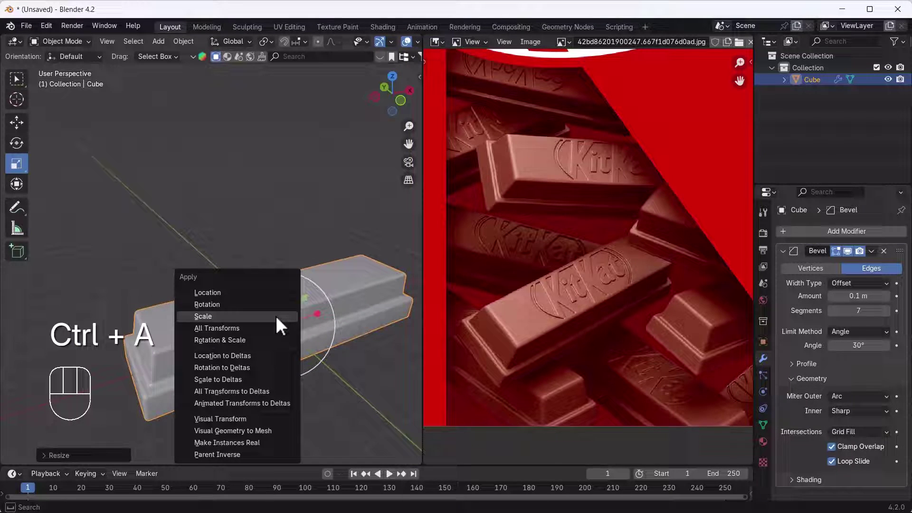
pyautogui.click(275, 316)
pyautogui.scroll(5, 230, 346)
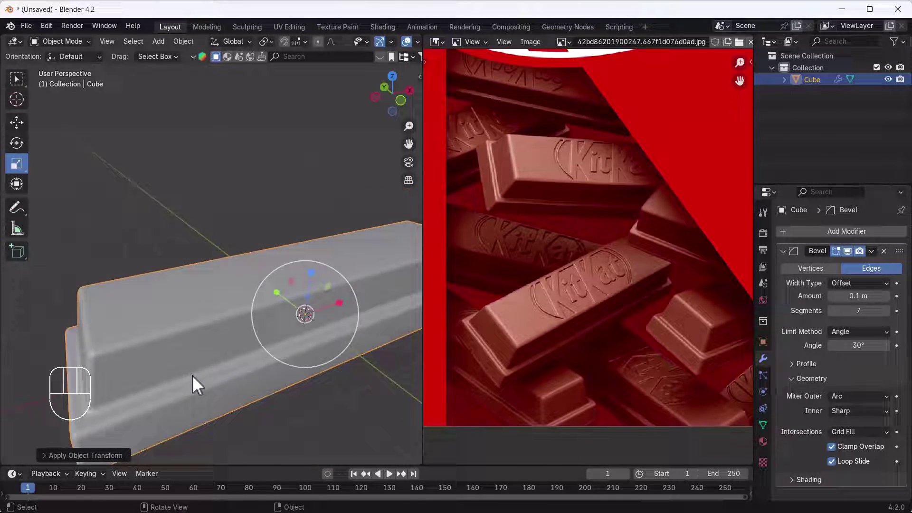
pyautogui.moveTo(192, 375); pyautogui.dragTo(136, 397, button='middle')
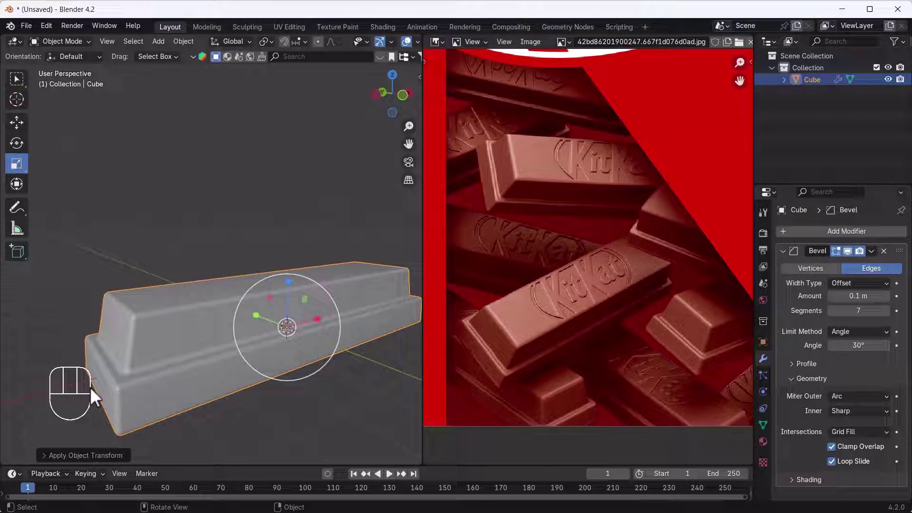
pyautogui.scroll(3, 95, 387)
pyautogui.moveTo(161, 291); pyautogui.dragTo(179, 313, button='middle')
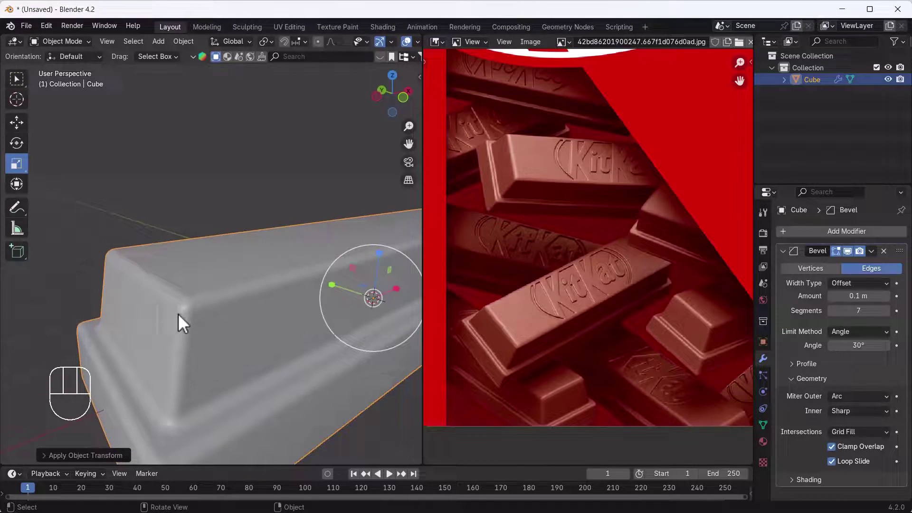
# Step: Reduce the Bevel modifier's amount to 0.06 m for tighter rounded edges on the bar
pyautogui.click(830, 295)
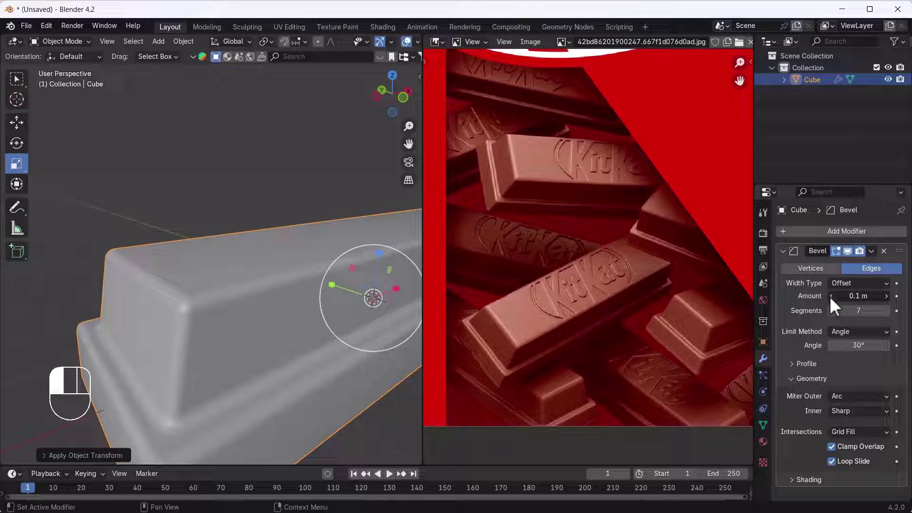
pyautogui.click(831, 296)
pyautogui.click(831, 296)
pyautogui.click(830, 296)
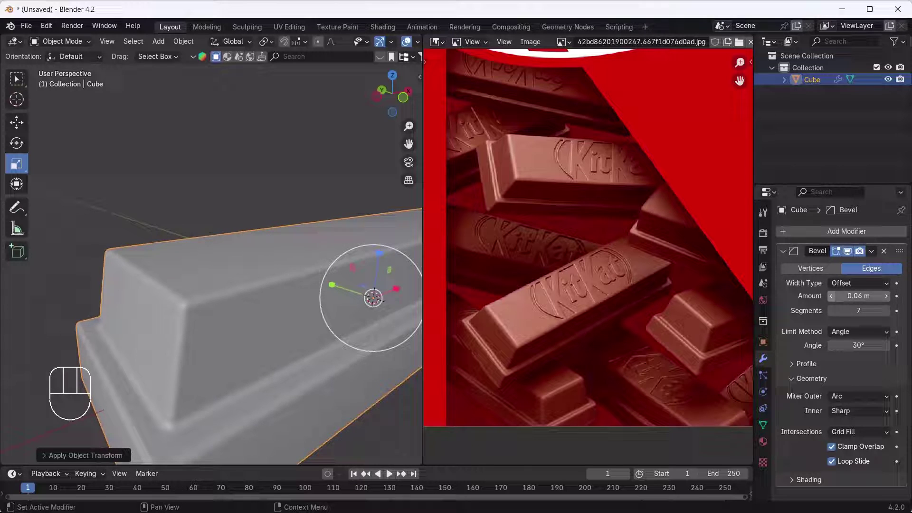
pyautogui.scroll(-5, 200, 372)
pyautogui.moveTo(200, 372); pyautogui.dragTo(209, 350, button='middle')
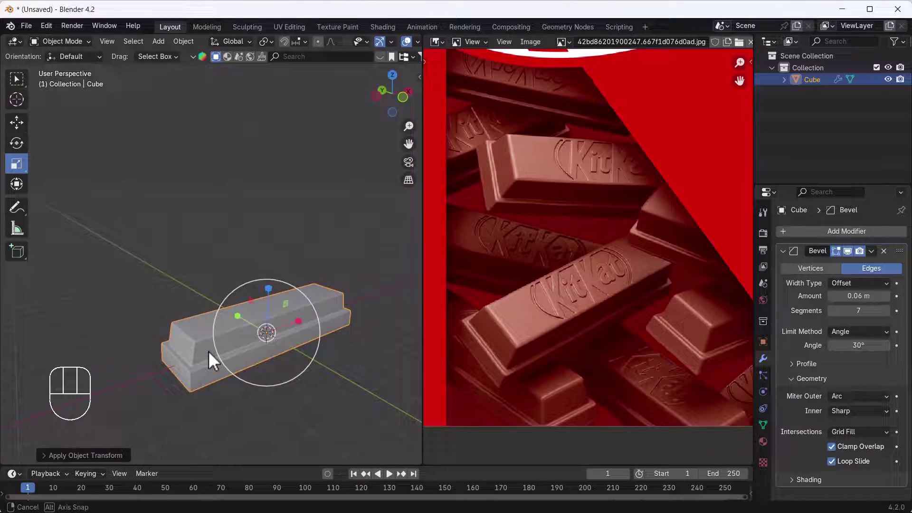
pyautogui.scroll(3, 210, 349)
pyautogui.keyDown('shift'); pyautogui.moveTo(309, 346); pyautogui.dragTo(435, 315, button='middle'); pyautogui.keyUp('shift')
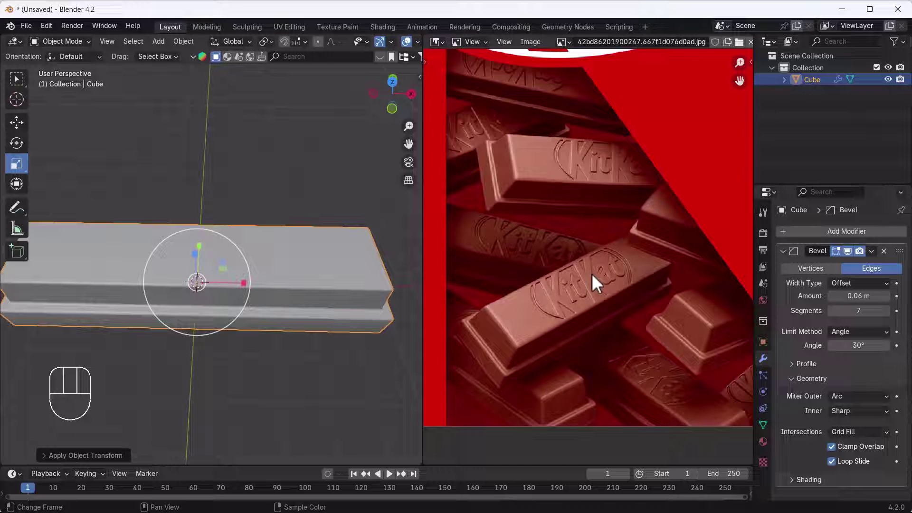
pyautogui.moveTo(97, 251); pyautogui.dragTo(116, 238, button='middle')
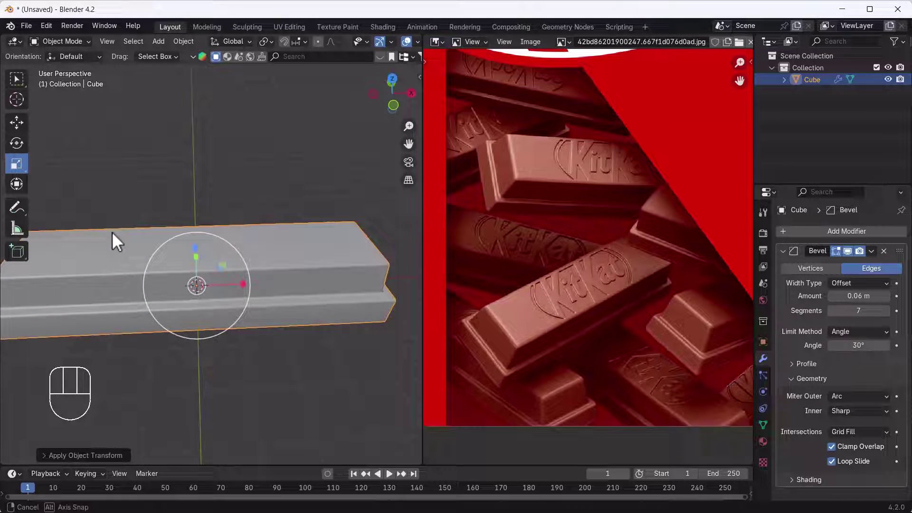
pyautogui.keyDown('shift'); pyautogui.moveTo(261, 271); pyautogui.dragTo(108, 115, button='middle'); pyautogui.keyUp('shift')
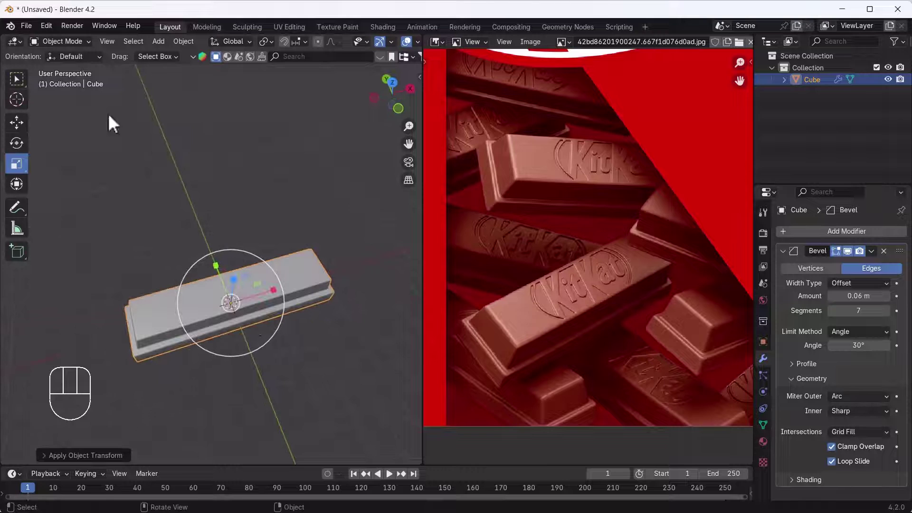
# Step: Import the KitKat logo kitkat-4.svg from the Recreate Series folder as Scalable Vector Graphics
pyautogui.click(25, 26)
pyautogui.moveTo(48, 194)
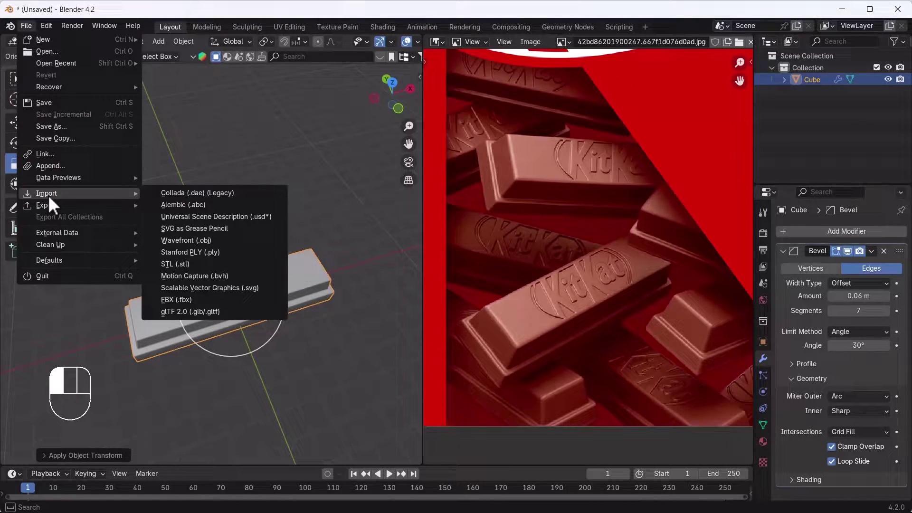
pyautogui.click(235, 287)
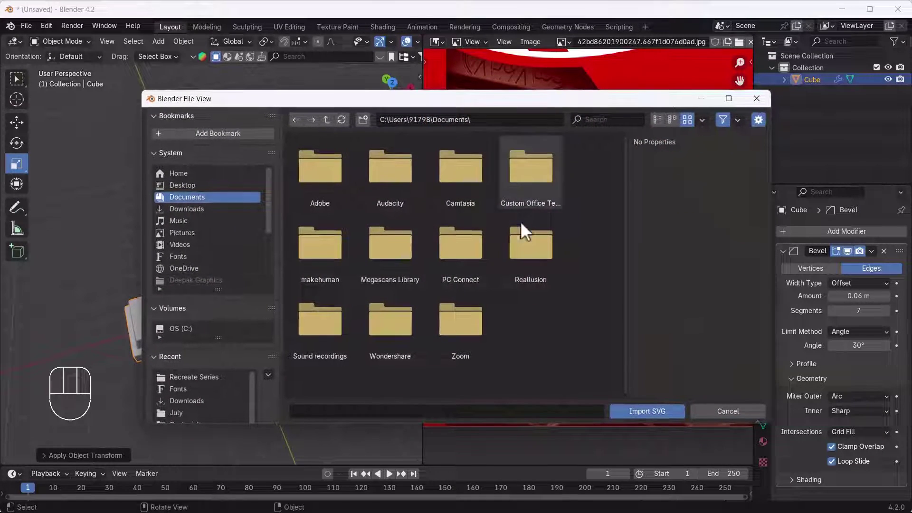
pyautogui.click(182, 376)
pyautogui.doubleClick(389, 171)
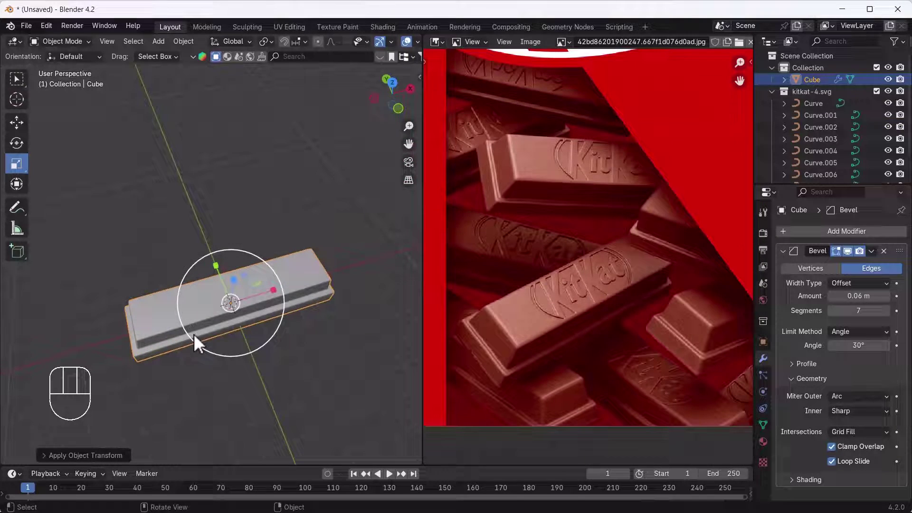
# Step: Select all objects in the kitkat-4.svg collection, hide everything else and switch to top view
pyautogui.click(772, 91)
pyautogui.click(802, 90)
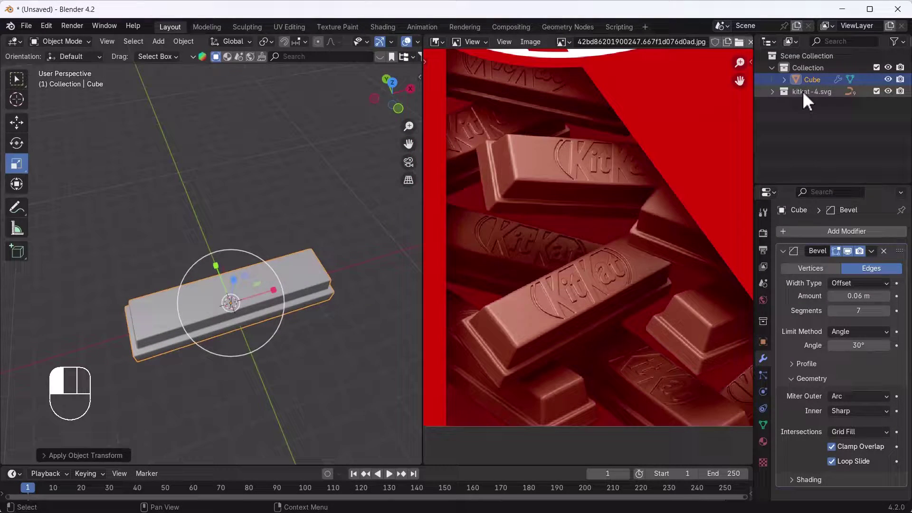
pyautogui.rightClick(802, 91)
pyautogui.rightClick(816, 95)
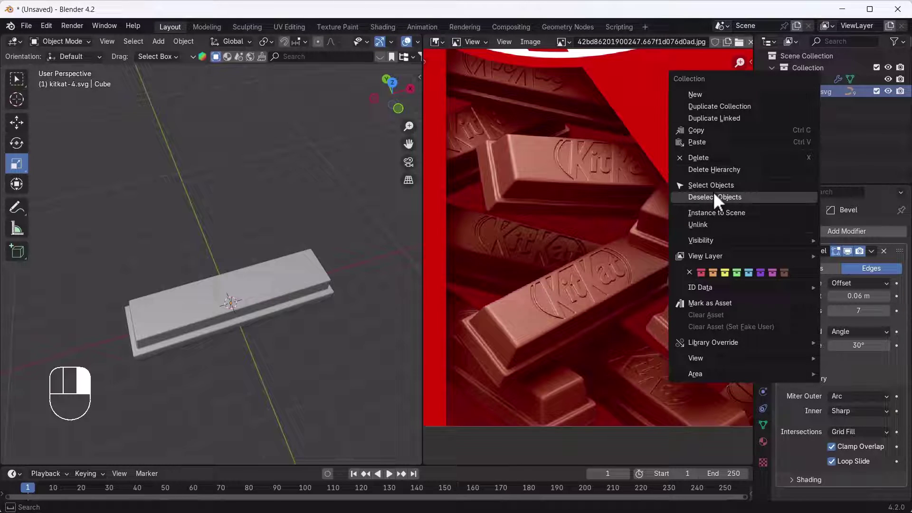
pyautogui.click(727, 185)
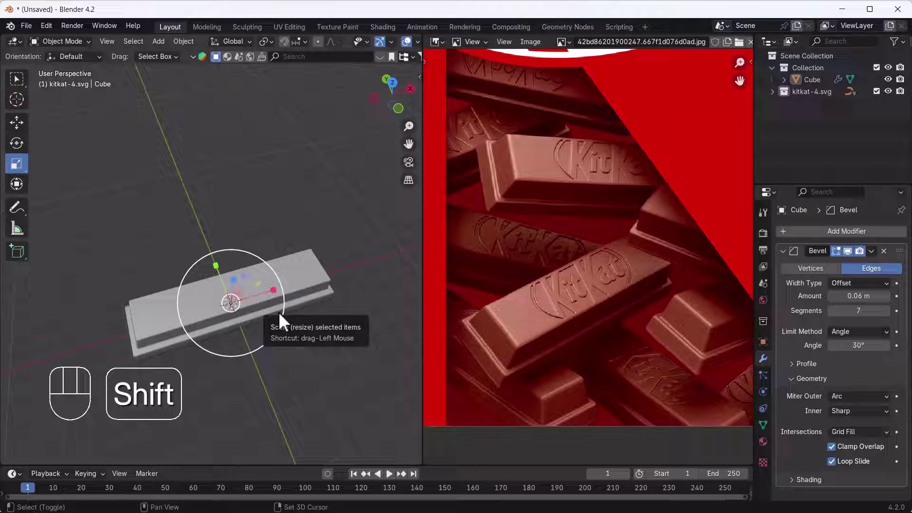
pyautogui.hotkey('shift', 'h')
pyautogui.press('`')
pyautogui.click(265, 214)
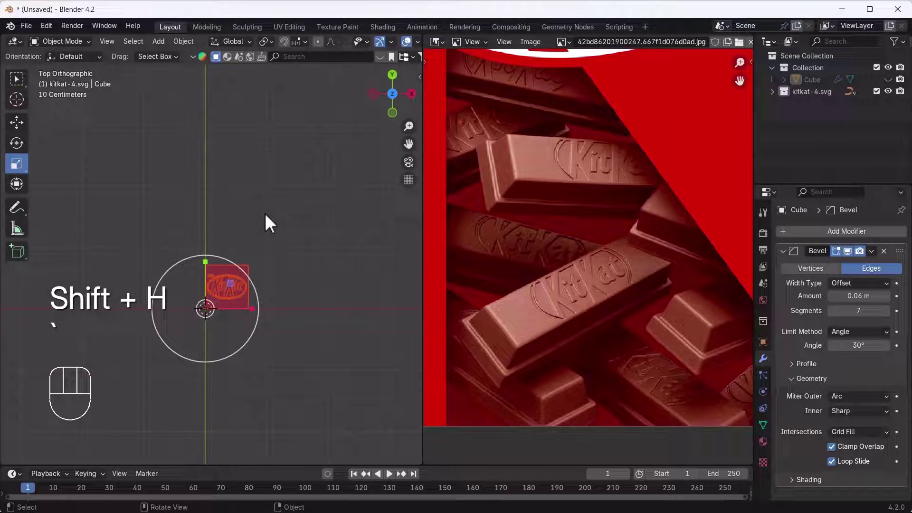
# Step: Delete the square background shape from the imported logo
pyautogui.click(340, 266)
pyautogui.scroll(3, 240, 322)
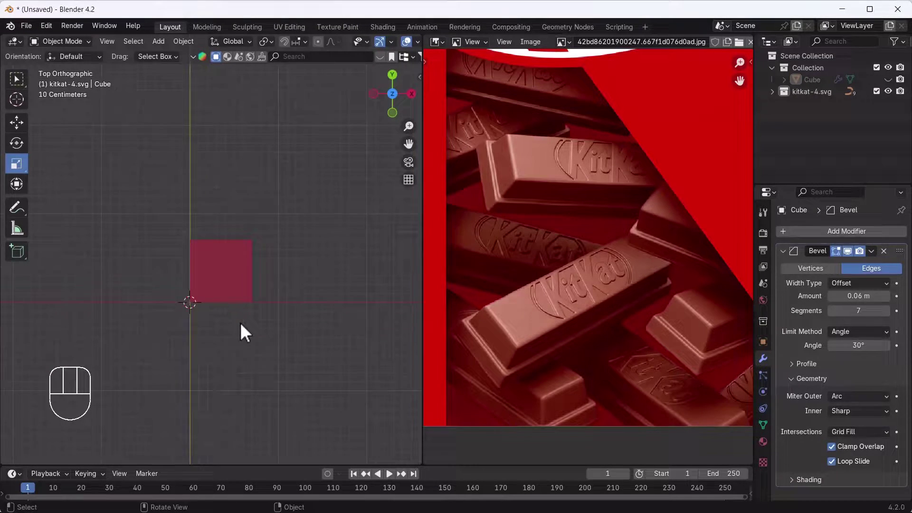
pyautogui.click(230, 287)
pyautogui.press('Delete')
# Step: Delete the small Nestlé wordmark and the registered-trademark symbol beside the oval
pyautogui.scroll(5, 217, 251)
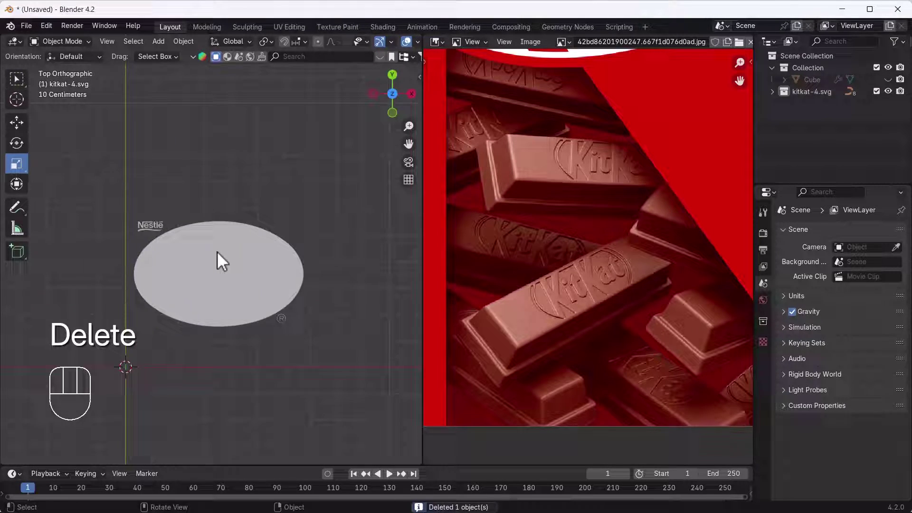
pyautogui.scroll(2, 112, 222)
pyautogui.moveTo(103, 194); pyautogui.dragTo(170, 229)
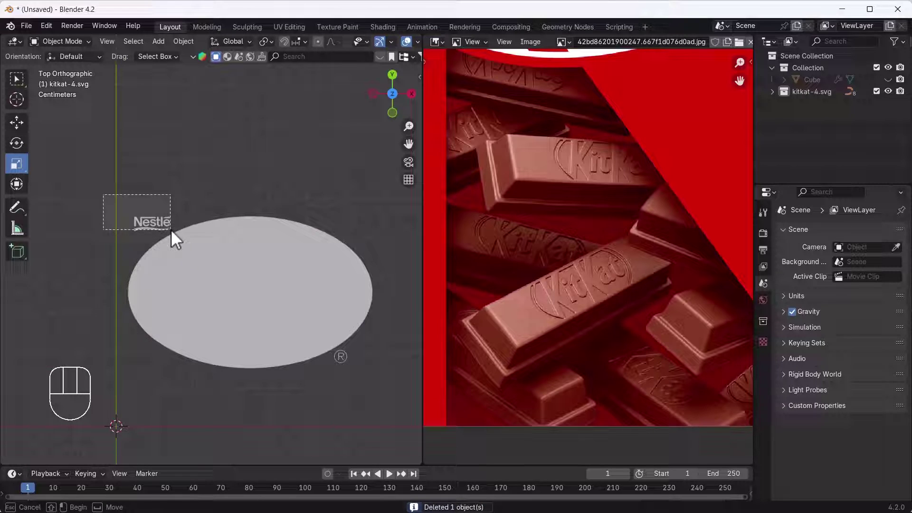
pyautogui.press('Delete')
pyautogui.moveTo(361, 374); pyautogui.dragTo(334, 348)
pyautogui.press('Delete')
# Step: Try to lower the logo's outer oval along the Z axis and undo the move
pyautogui.click(341, 311)
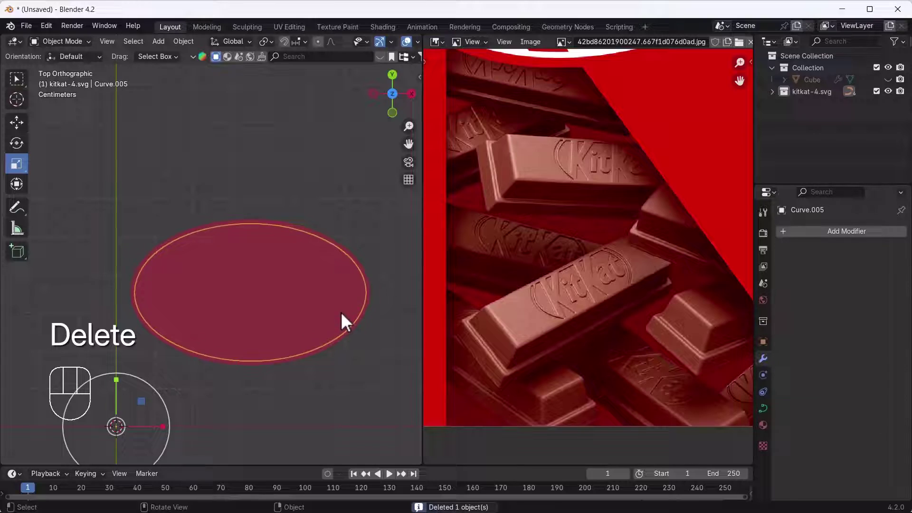
pyautogui.moveTo(341, 312); pyautogui.dragTo(316, 243, button='middle')
pyautogui.scroll(2, 317, 290)
pyautogui.click(327, 342)
pyautogui.press('g')
pyautogui.press('z')
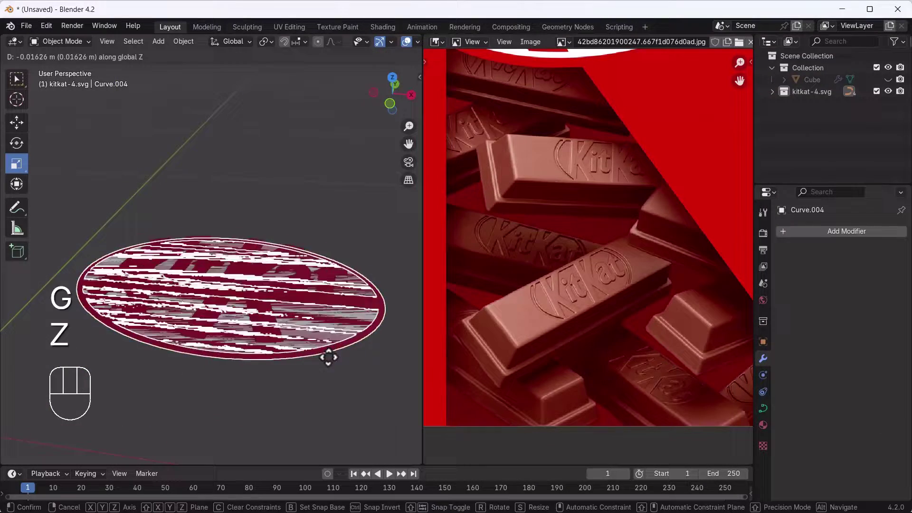
pyautogui.click(316, 375)
pyautogui.moveTo(297, 356); pyautogui.dragTo(319, 324, button='middle')
pyautogui.hotkey('ctrl', 'z')
# Step: Convert all remaining logo curves to meshes and set their origins to their geometry
pyautogui.click(257, 304)
pyautogui.scroll(-2, 252, 309)
pyautogui.moveTo(252, 314); pyautogui.dragTo(220, 306, button='middle')
pyautogui.press('a')
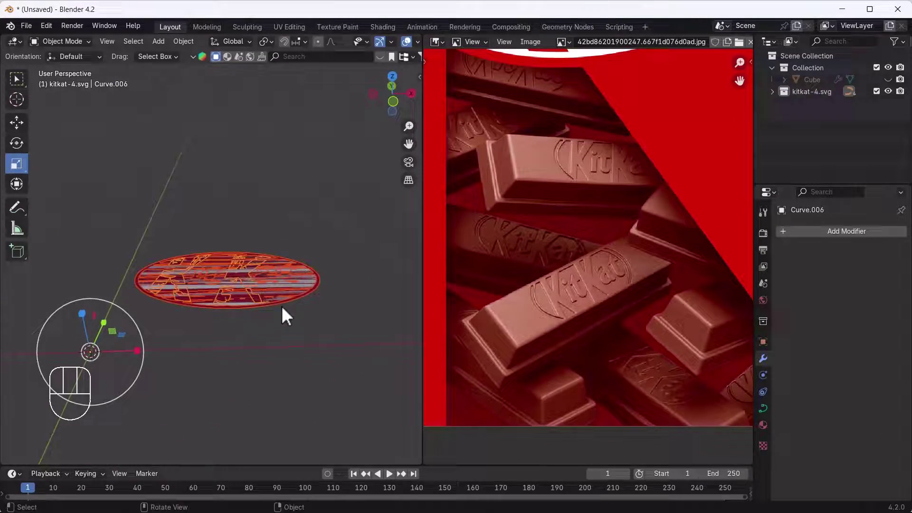
pyautogui.rightClick(271, 306)
pyautogui.moveTo(280, 309)
pyautogui.click(352, 309)
pyautogui.rightClick(271, 283)
pyautogui.click(332, 306)
pyautogui.moveTo(272, 280)
pyautogui.mouseDown(button='middle')
pyautogui.moveTo(300, 286)
pyautogui.moveTo(273, 287)
pyautogui.mouseUp(button='middle')
pyautogui.scroll(2, 271, 287)
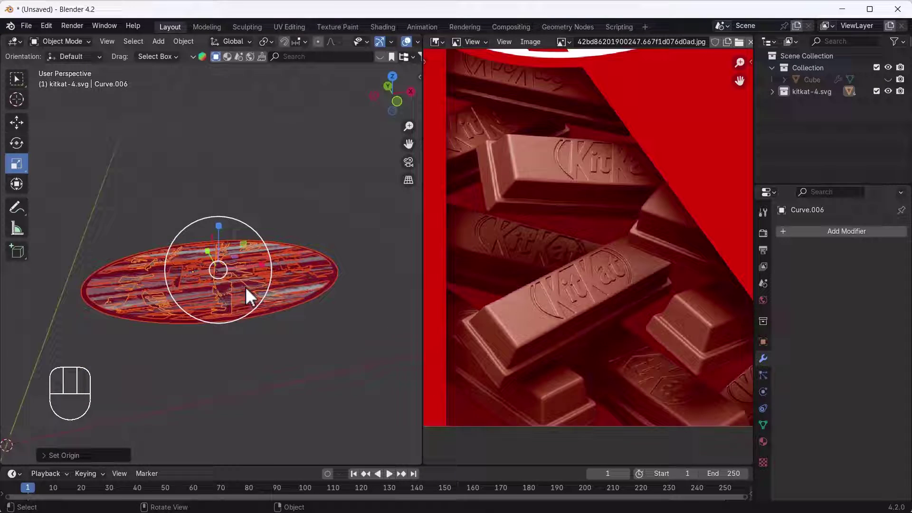
# Step: Extrude the logo's outer and inner oval meshes to give them thickness
pyautogui.click(318, 291)
pyautogui.scroll(1, 318, 291)
pyautogui.press('g')
pyautogui.rightClick(326, 202)
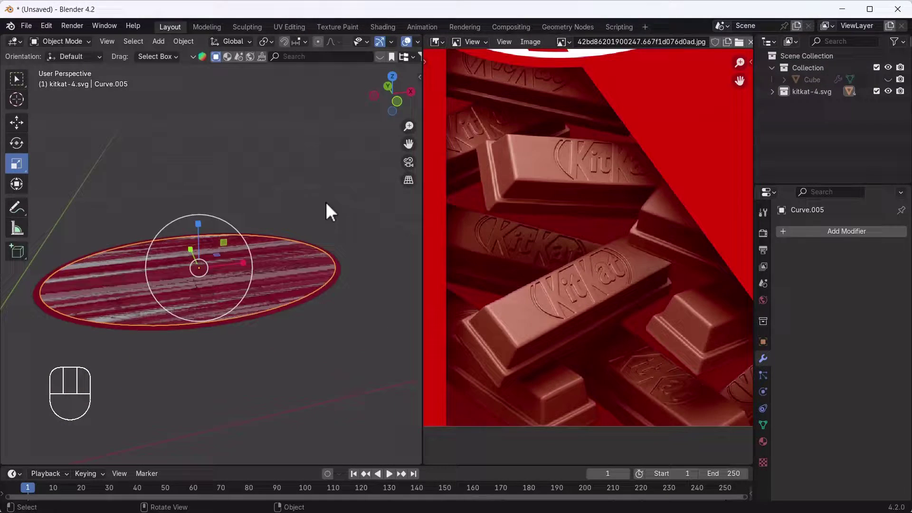
pyautogui.press('Tab')
pyautogui.press('a')
pyautogui.press('e')
pyautogui.click(79, 327)
pyautogui.press('Tab')
pyautogui.click(96, 321)
pyautogui.press('Tab')
pyautogui.press('a')
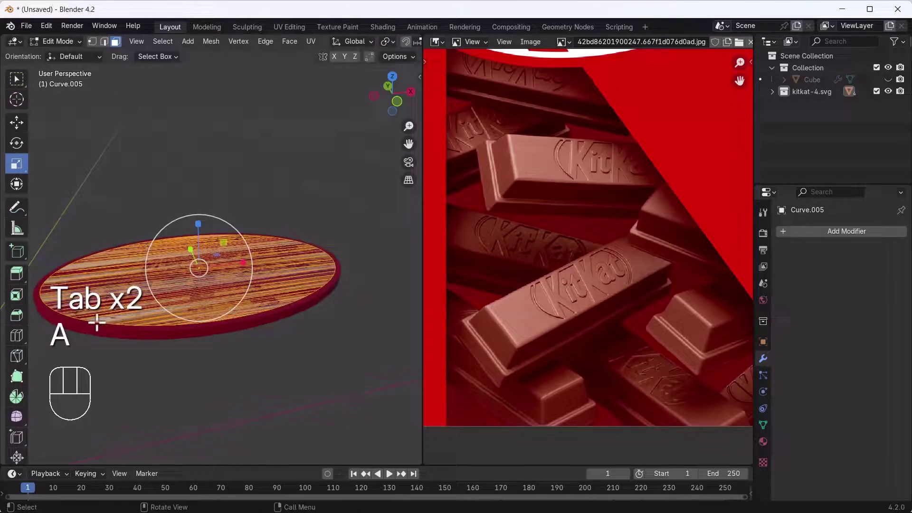
pyautogui.press('e')
pyautogui.click(97, 326)
pyautogui.press('Tab')
# Step: Move the inner oval along the Z axis so it sits slightly above the outer oval
pyautogui.scroll(3, 97, 323)
pyautogui.keyDown('shift'); pyautogui.click(103, 383); pyautogui.keyUp('shift')
pyautogui.scroll(-3, 103, 383)
pyautogui.click(141, 372)
pyautogui.keyDown('shift'); pyautogui.click(100, 366); pyautogui.keyUp('shift')
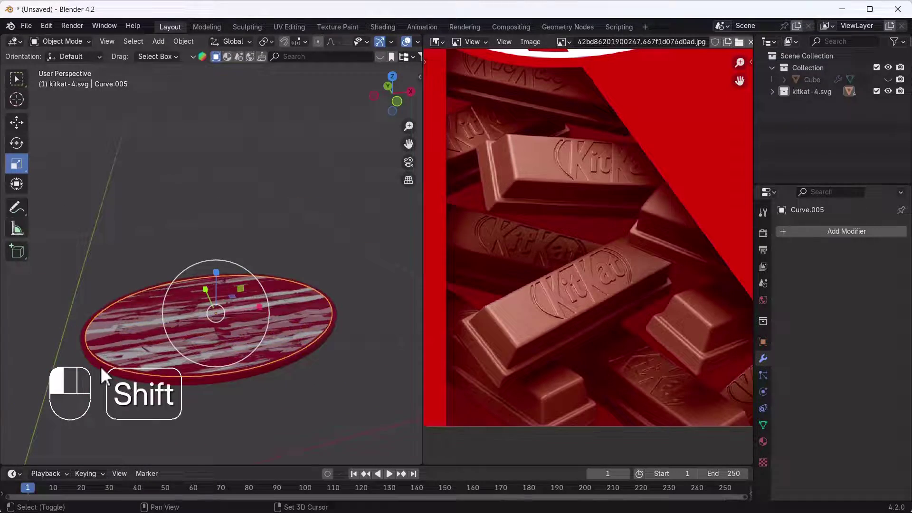
pyautogui.press('g')
pyautogui.press('z')
pyautogui.click(86, 336)
# Step: Raise the KitKat letter meshes slightly above the inner oval with the Move tool
pyautogui.click(98, 335)
pyautogui.press('w')
pyautogui.moveTo(242, 285); pyautogui.dragTo(242, 279)
pyautogui.moveTo(268, 233)
pyautogui.mouseDown(button='middle')
pyautogui.moveTo(274, 257)
pyautogui.moveTo(266, 235)
pyautogui.mouseUp(button='middle')
pyautogui.click(274, 257)
pyautogui.moveTo(213, 260); pyautogui.dragTo(214, 257)
# Step: Extrude all faces of the KitKat letter meshes to give the lettering thickness
pyautogui.keyDown('shift'); pyautogui.click(219, 319); pyautogui.keyUp('shift')
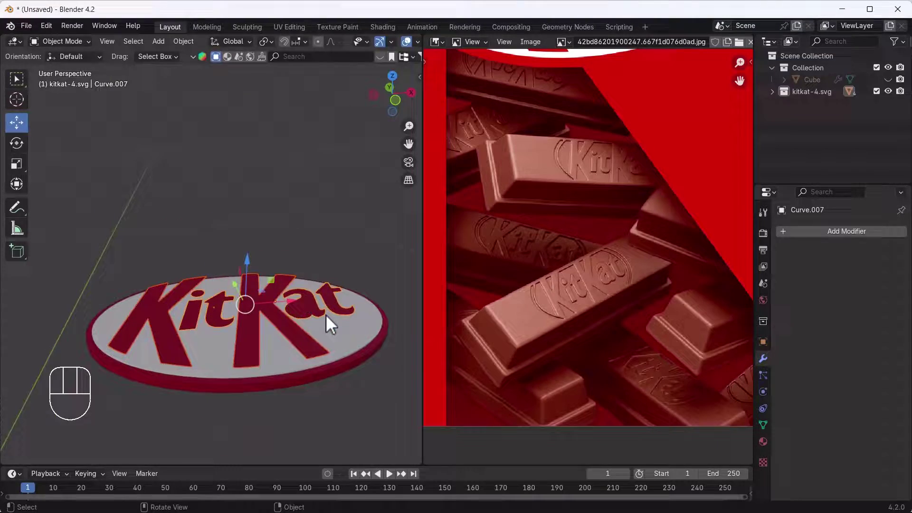
pyautogui.press('Tab')
pyautogui.scroll(4, 325, 314)
pyautogui.press('a')
pyautogui.moveTo(305, 314); pyautogui.dragTo(249, 338, button='middle')
pyautogui.press('e')
pyautogui.click(289, 320)
pyautogui.press('Tab')
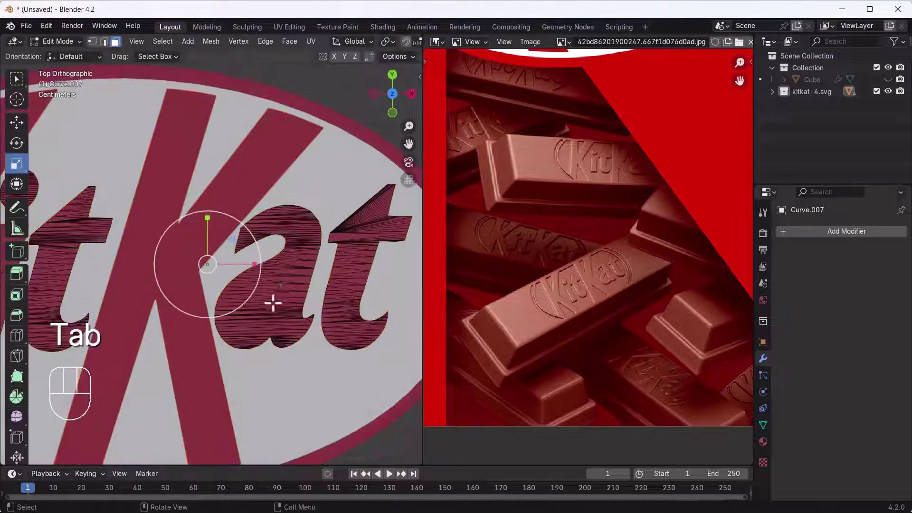
pyautogui.scroll(1, 273, 303)
pyautogui.scroll(-1, 261, 288)
pyautogui.moveTo(262, 288); pyautogui.dragTo(263, 223, button='middle')
pyautogui.press('Tab')
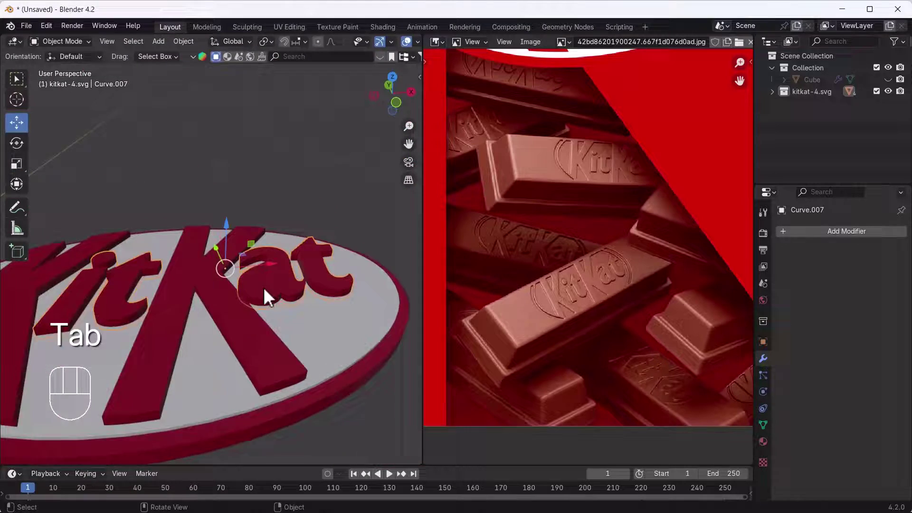
# Step: Isolate the small "it" and "at" lettering and view it from the top
pyautogui.hotkey('shift', 'h')
pyautogui.press('`')
pyautogui.click(278, 173)
pyautogui.press('Tab')
pyautogui.press('Tab')
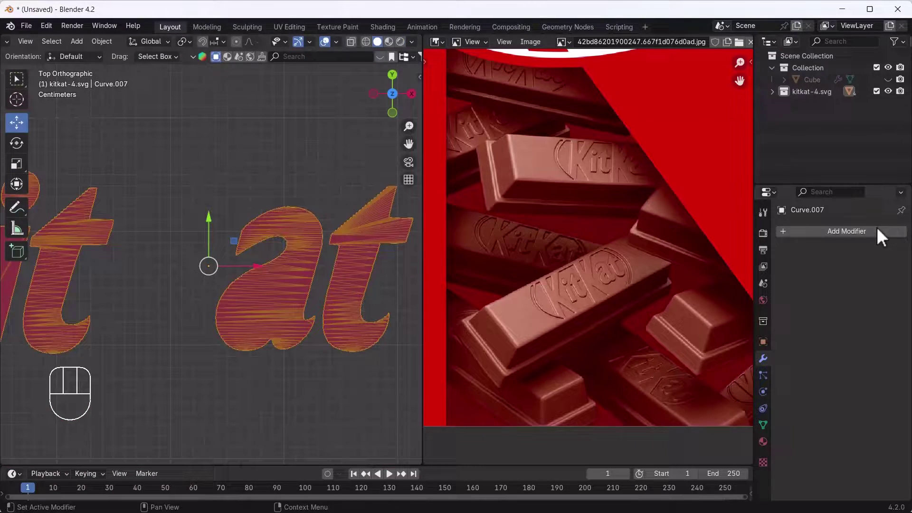
# Step: Add a Decimate modifier in Planar mode to the small lettering and apply it to dissolve the triangulated faces
pyautogui.click(877, 229)
pyautogui.click(726, 223)
pyautogui.click(879, 267)
pyautogui.click(871, 249)
pyautogui.click(814, 265)
# Step: Try to inset the top face of the letter "a" and undo it
pyautogui.press('Tab')
pyautogui.press('3')
pyautogui.click(271, 310)
pyautogui.press('i')
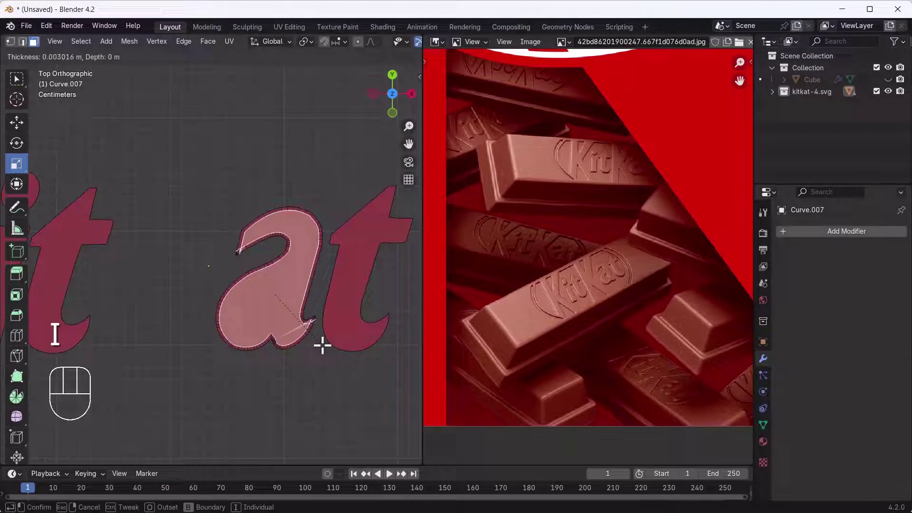
pyautogui.hotkey('ctrl', 'z')
pyautogui.press('Tab')
# Step: Add a mesh circle, move it onto the bowl of the letter "a" and scale it down to fit inside
pyautogui.hotkey('shift', 'a')
pyautogui.moveTo(156, 282)
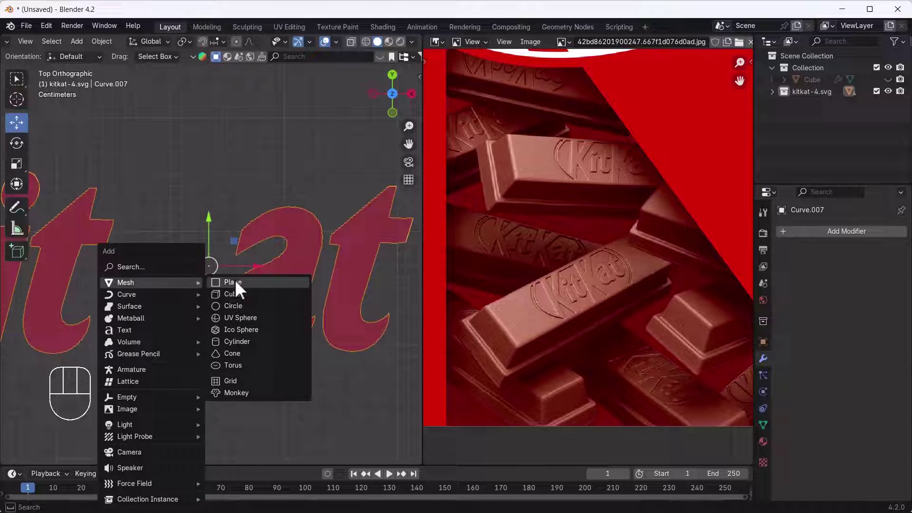
pyautogui.click(235, 304)
pyautogui.scroll(-8, 246, 323)
pyautogui.press('s')
pyautogui.click(155, 385)
pyautogui.moveTo(156, 393); pyautogui.dragTo(236, 317)
pyautogui.scroll(8, 227, 321)
pyautogui.press('s')
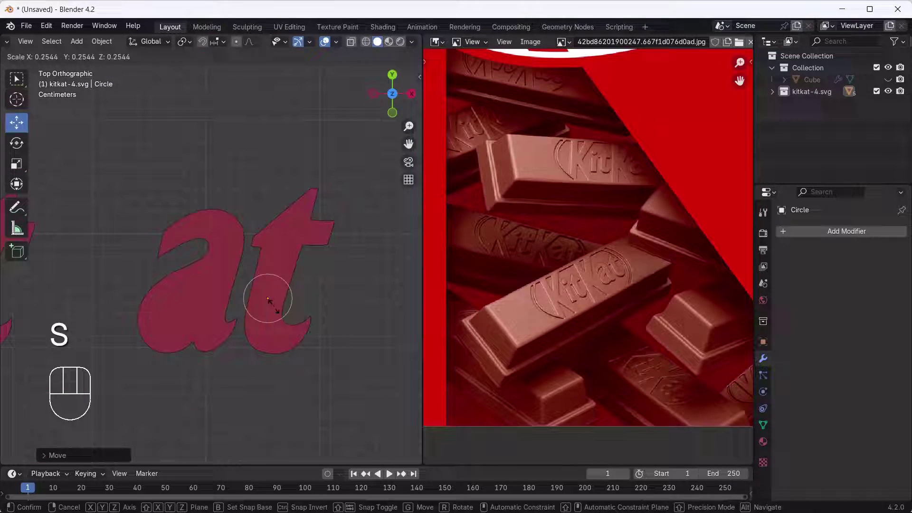
pyautogui.click(175, 310)
pyautogui.scroll(5, 175, 311)
pyautogui.scroll(3, 615, 287)
# Step: Pull the circle's uppermost vertex outward with smooth proportional editing and scale that area to form a teardrop outline
pyautogui.press('Tab')
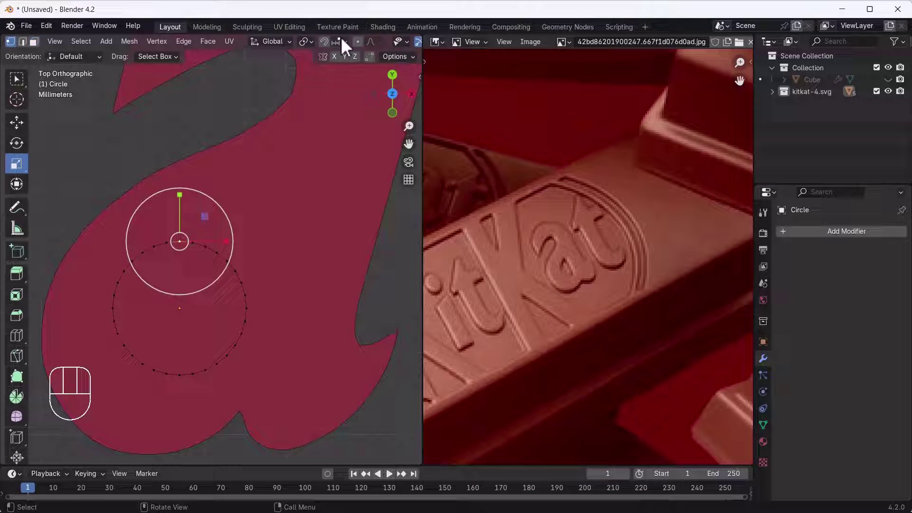
pyautogui.press('g')
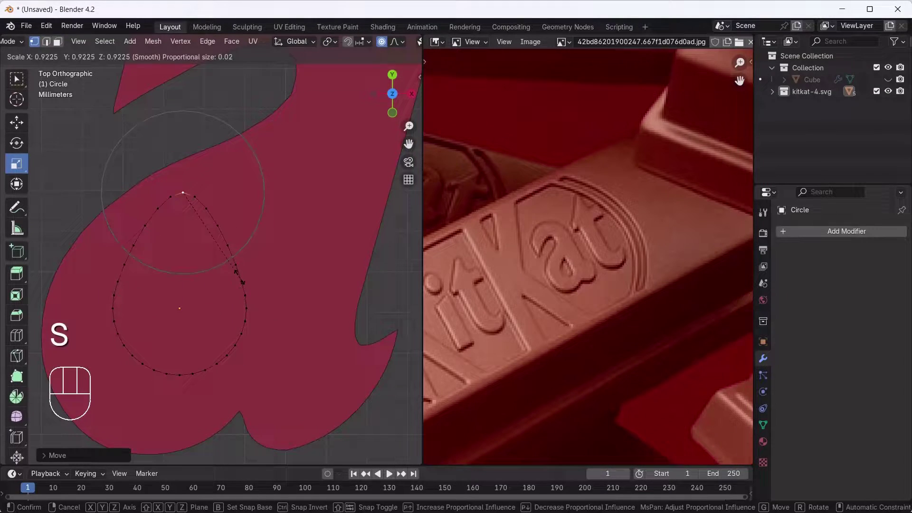
pyautogui.click(229, 328)
pyautogui.press('Tab')
pyautogui.press('Tab')
# Step: Extrude the teardrop outline into a solid wall, then move and stretch it along Z so it passes through the letter "a"
pyautogui.press('a')
pyautogui.moveTo(223, 389); pyautogui.dragTo(218, 355, button='middle')
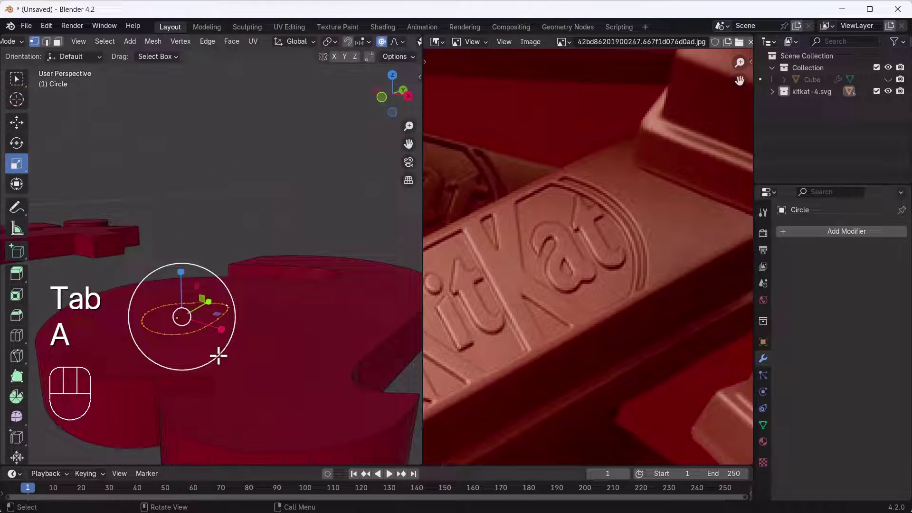
pyautogui.press('e')
pyautogui.click(216, 357)
pyautogui.press('Tab')
pyautogui.moveTo(178, 272); pyautogui.dragTo(177, 265)
pyautogui.moveTo(190, 266); pyautogui.dragTo(194, 243, button='middle')
pyautogui.press('s')
pyautogui.press('z')
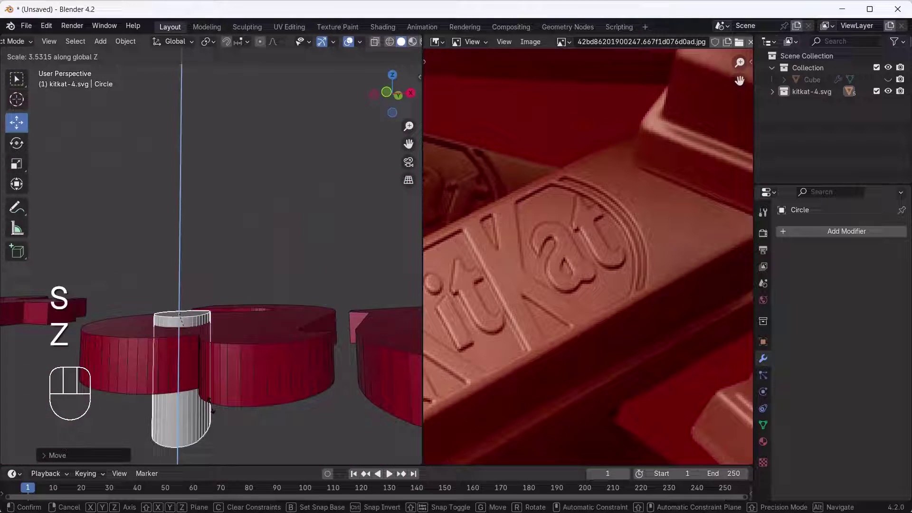
pyautogui.click(228, 209)
pyautogui.press('Tab')
# Step: Subtract the teardrop cutter from the small lettering with a Bool Tool Brush Boolean Difference and apply it
pyautogui.scroll(-4, 204, 344)
pyautogui.press('n')
pyautogui.click(416, 263)
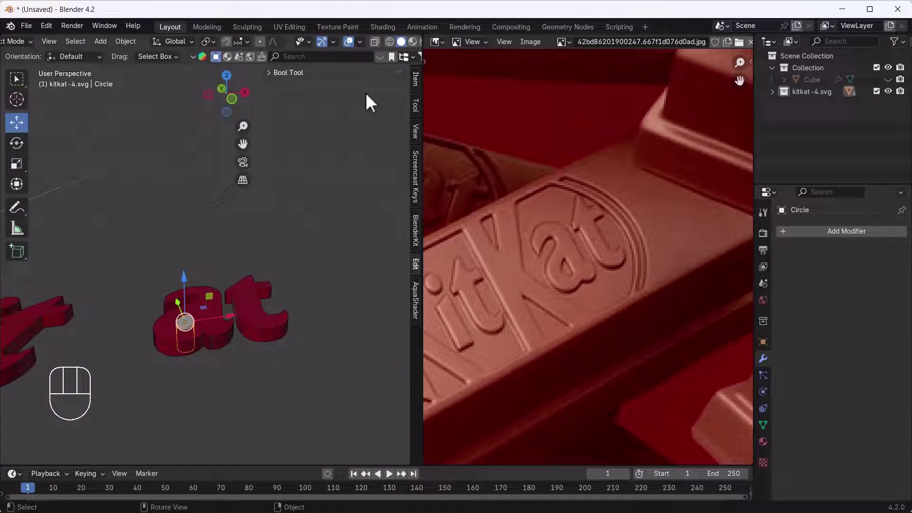
pyautogui.click(268, 73)
pyautogui.keyDown('shift'); pyautogui.click(209, 332); pyautogui.keyUp('shift')
pyautogui.click(327, 165)
pyautogui.moveTo(176, 315)
pyautogui.mouseDown(button='middle')
pyautogui.moveTo(167, 342)
pyautogui.moveTo(170, 314)
pyautogui.mouseUp(button='middle')
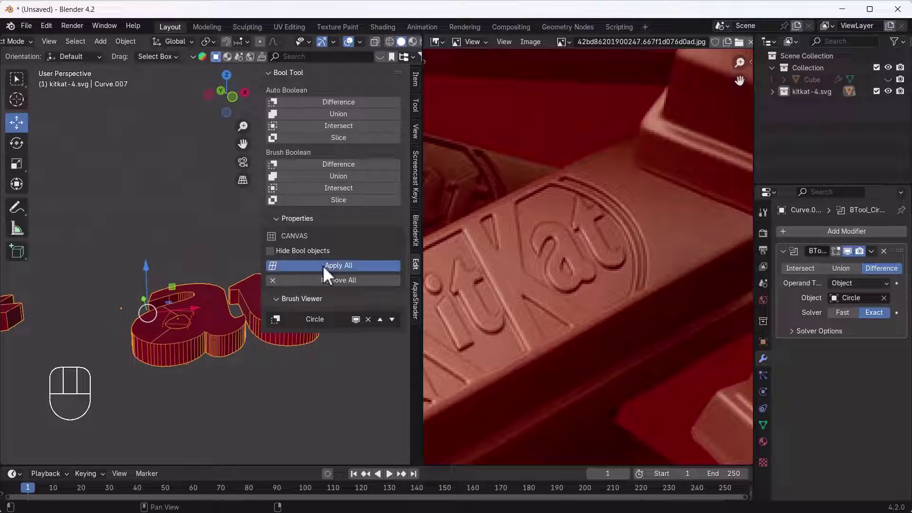
pyautogui.click(323, 267)
# Step: Delete the teardrop-shaped faces covering the opening in the letter "a"
pyautogui.scroll(3, 179, 324)
pyautogui.press('Tab')
pyautogui.press('3')
pyautogui.click(178, 323)
pyautogui.moveTo(178, 277); pyautogui.dragTo(155, 367, button='middle')
pyautogui.press('Delete')
pyautogui.click(179, 326)
# Step: Bridge the upper and lower edge loops of the teardrop opening to give the hole inner walls
pyautogui.press('2')
pyautogui.keyDown('alt'); pyautogui.click(171, 312); pyautogui.keyUp('alt')
pyautogui.scroll(6, 171, 312)
pyautogui.keyDown('alt'); pyautogui.keyDown('shift'); pyautogui.click(155, 366); pyautogui.keyUp('shift'); pyautogui.keyUp('alt')
pyautogui.rightClick(265, 257)
pyautogui.click(261, 242)
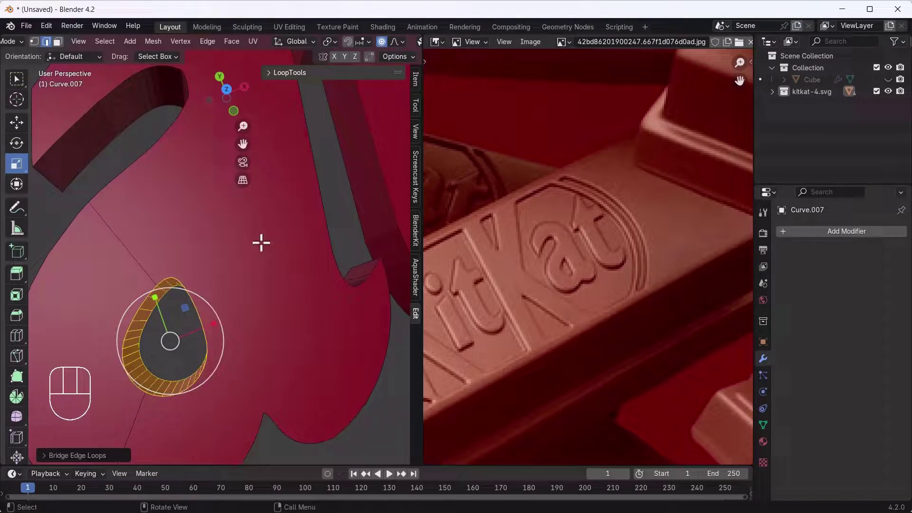
pyautogui.press('Tab')
# Step: Unhide all objects, then hide the chocolate bar so only the complete logo is shown
pyautogui.scroll(-9, 241, 346)
pyautogui.hotkey('alt', 'h')
pyautogui.scroll(-6, 240, 338)
pyautogui.moveTo(240, 338); pyautogui.dragTo(204, 389, button='middle')
pyautogui.scroll(3, 209, 371)
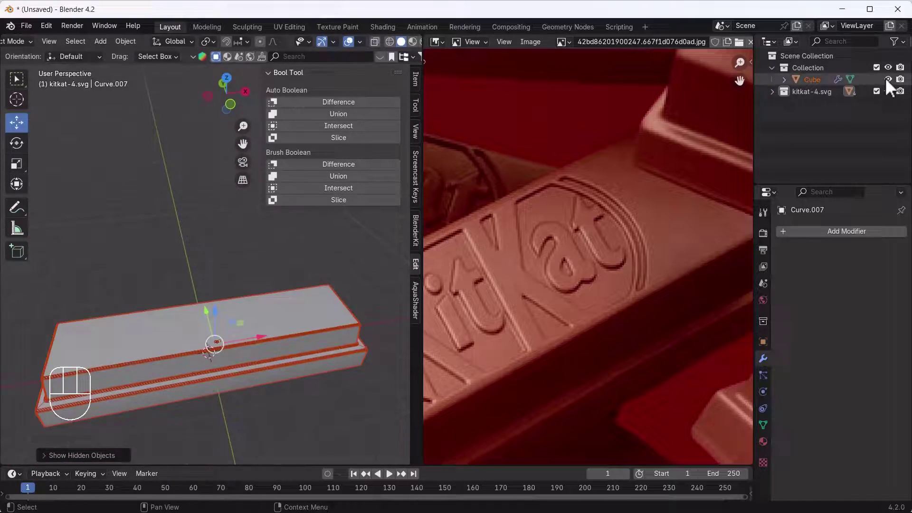
pyautogui.click(887, 79)
# Step: Add a Decimate modifier in Planar mode to the large K letters
pyautogui.scroll(3, 182, 334)
pyautogui.moveTo(143, 333); pyautogui.dragTo(169, 335, button='middle')
pyautogui.scroll(-1, 182, 335)
pyautogui.click(97, 356)
pyautogui.click(821, 232)
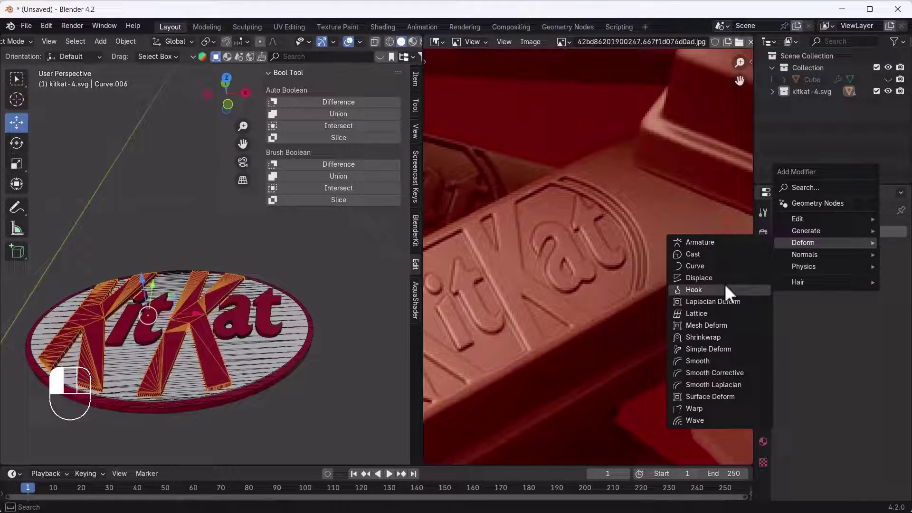
pyautogui.moveTo(806, 230)
pyautogui.click(700, 280)
pyautogui.click(881, 269)
# Step: Copy the Decimate modifier from the large K letters to the other selected logo parts
pyautogui.scroll(3, 130, 329)
pyautogui.keyDown('shift'); pyautogui.click(87, 364); pyautogui.keyUp('shift')
pyautogui.hotkey('ctrl', 'l')
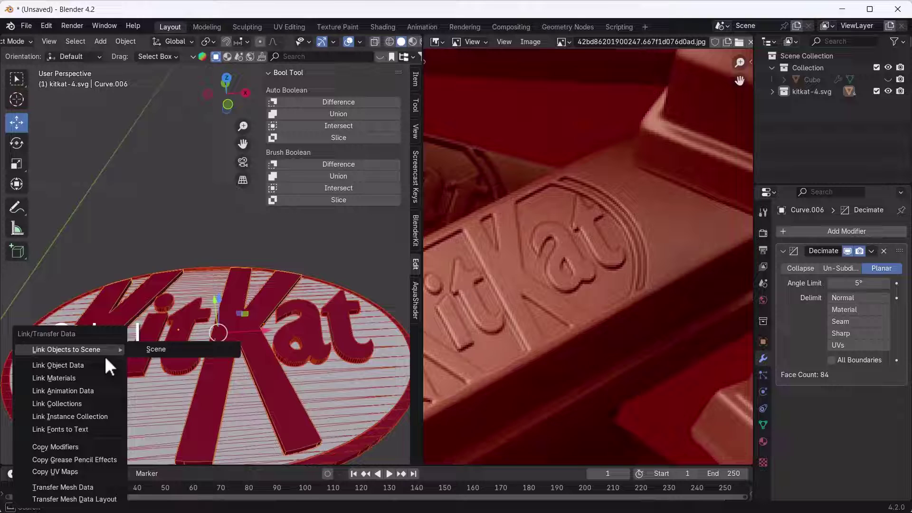
pyautogui.click(83, 446)
# Step: Try to join the logo parts into a single object
pyautogui.rightClick(110, 352)
pyautogui.moveTo(190, 306)
pyautogui.click(257, 306)
pyautogui.scroll(-2, 169, 233)
pyautogui.moveTo(169, 232); pyautogui.dragTo(215, 357, button='middle')
pyautogui.scroll(-1, 270, 380)
pyautogui.hotkey('ctrl', 'j')
pyautogui.hotkey('ctrl', 'z')
pyautogui.hotkey('ctrl', 'z')
# Step: Scale the logo's thickness along Z and join the oval and all letters into one object
pyautogui.press('s')
pyautogui.press('z')
pyautogui.click(213, 351)
pyautogui.scroll(2, 247, 390)
pyautogui.scroll(-3, 215, 358)
pyautogui.moveTo(95, 259); pyautogui.dragTo(326, 395)
pyautogui.hotkey('ctrl', 'j')
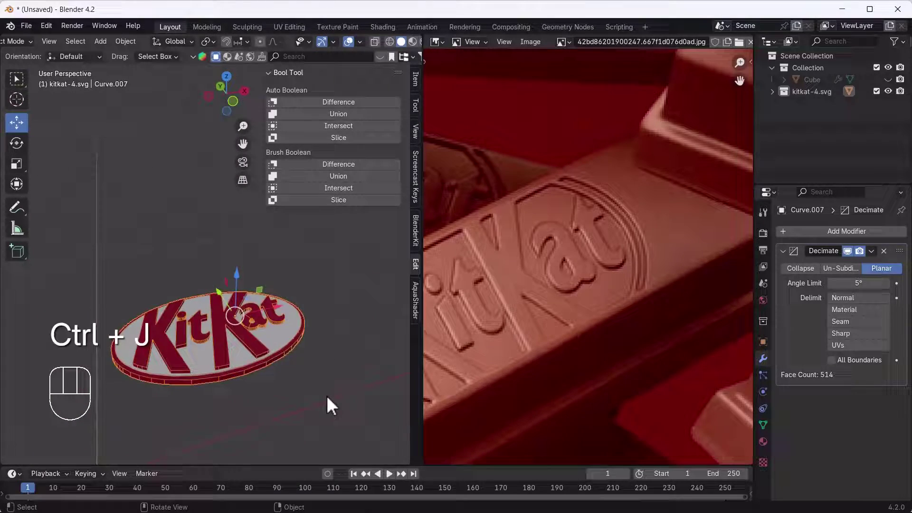
# Step: Set the joined logo's origin to its geometry and scale the logo uniformly
pyautogui.rightClick(238, 309)
pyautogui.moveTo(190, 325)
pyautogui.rightClick(238, 310)
pyautogui.click(304, 335)
pyautogui.press('s')
pyautogui.click(295, 352)
# Step: Unhide the chocolate bar, select the logo object Curve.007 and move it vertically to the bar's top surface
pyautogui.hotkey('alt', 'h')
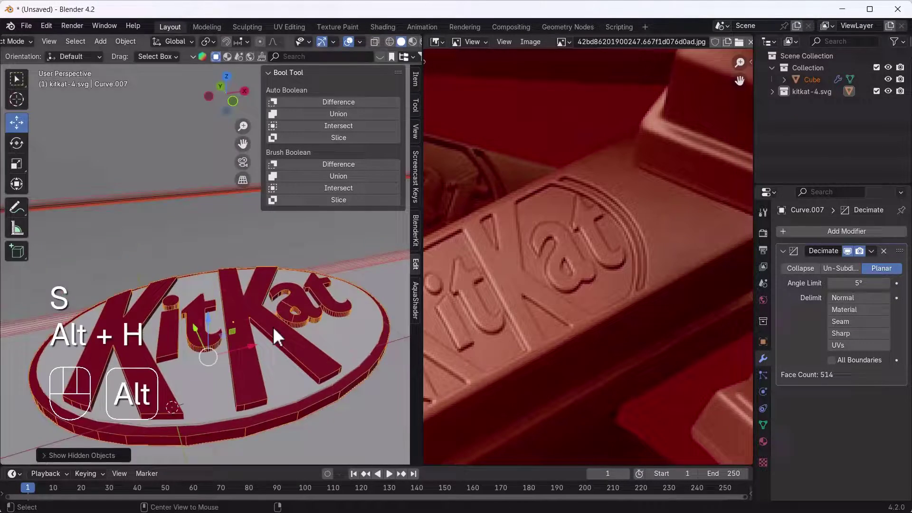
pyautogui.moveTo(273, 333); pyautogui.dragTo(281, 304, button='middle')
pyautogui.scroll(-4, 281, 304)
pyautogui.click(772, 91)
pyautogui.click(820, 103)
pyautogui.moveTo(228, 283); pyautogui.dragTo(226, 261)
pyautogui.keyDown('alt'); pyautogui.moveTo(226, 238); pyautogui.dragTo(225, 250, button='middle'); pyautogui.keyUp('alt')
# Step: Scale and move the logo in top view so it sits centred within the bar's top face
pyautogui.press('s')
pyautogui.click(257, 266)
pyautogui.moveTo(272, 290); pyautogui.dragTo(265, 293)
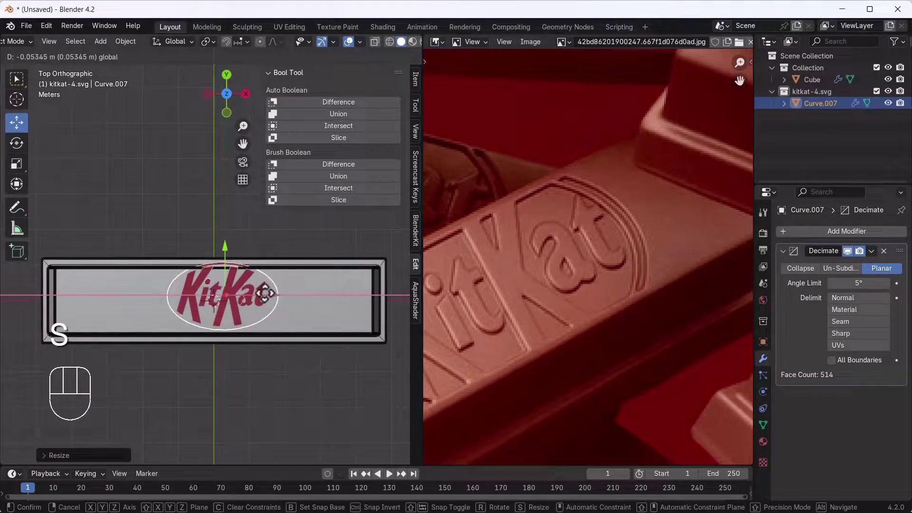
pyautogui.press('s')
pyautogui.moveTo(218, 246); pyautogui.dragTo(218, 252)
pyautogui.press('s')
pyautogui.click(271, 302)
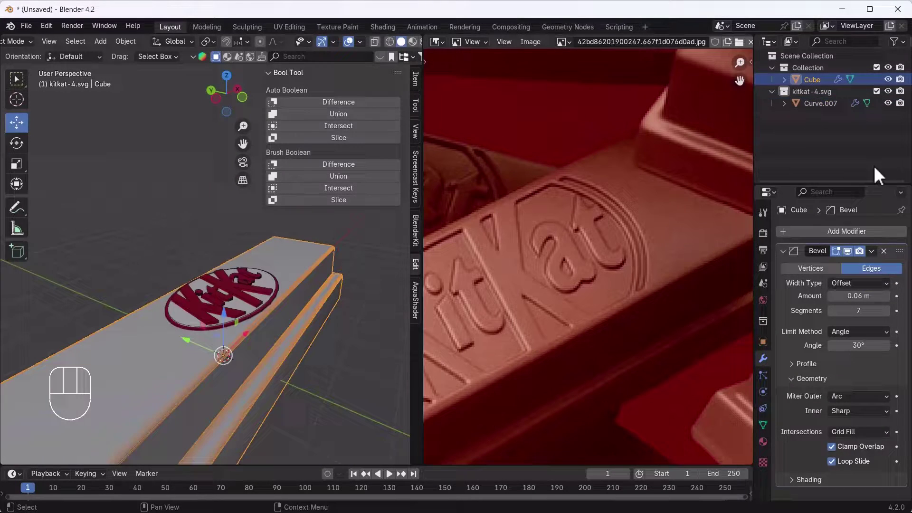
# Step: Apply the bar's Bevel modifier, then cut the logo into the bar with an applied Brush Boolean Difference
pyautogui.click(872, 251)
pyautogui.click(843, 265)
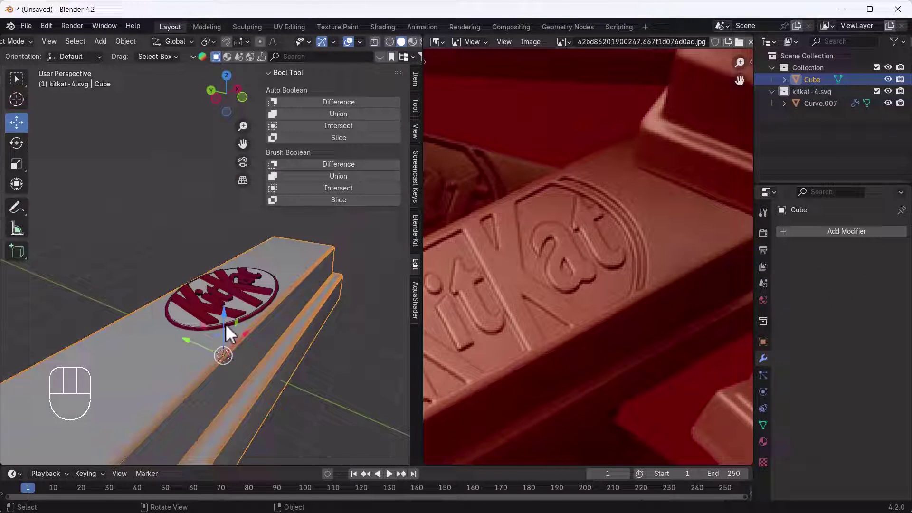
pyautogui.click(214, 294)
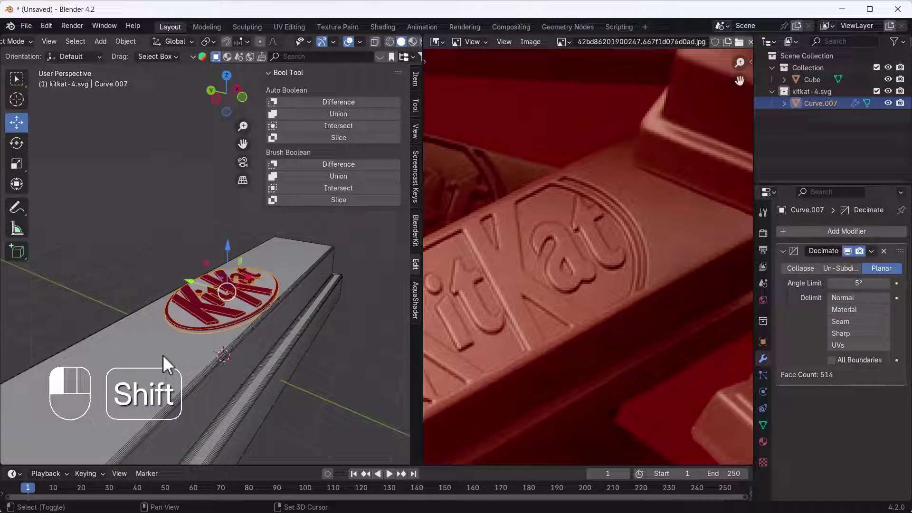
pyautogui.keyDown('shift'); pyautogui.click(162, 354); pyautogui.keyUp('shift')
pyautogui.click(330, 166)
pyautogui.moveTo(226, 323); pyautogui.dragTo(90, 344, button='middle')
pyautogui.click(331, 265)
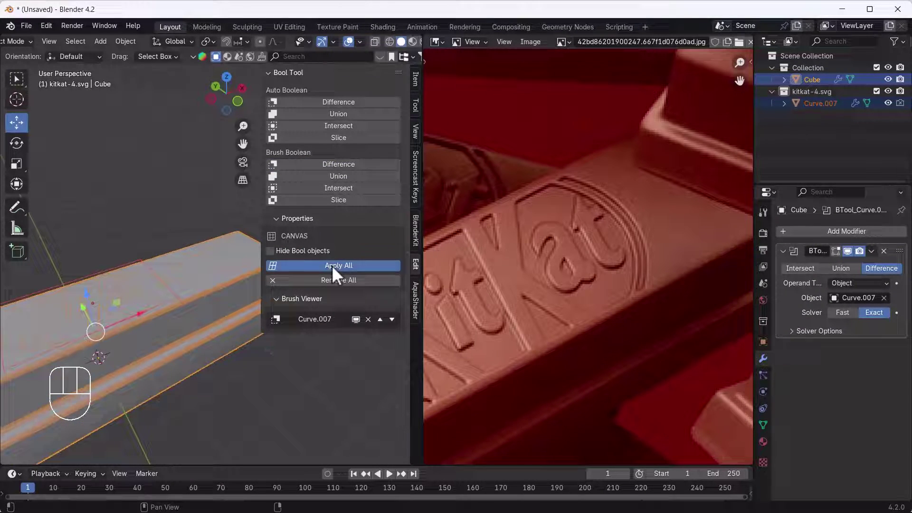
# Step: Select the faces of all the KitKat letters on the bar's top and extrude them upward slightly
pyautogui.keyDown('shift'); pyautogui.moveTo(155, 289); pyautogui.dragTo(242, 285, button='middle'); pyautogui.keyUp('shift')
pyautogui.scroll(2, 167, 297)
pyautogui.click(153, 312)
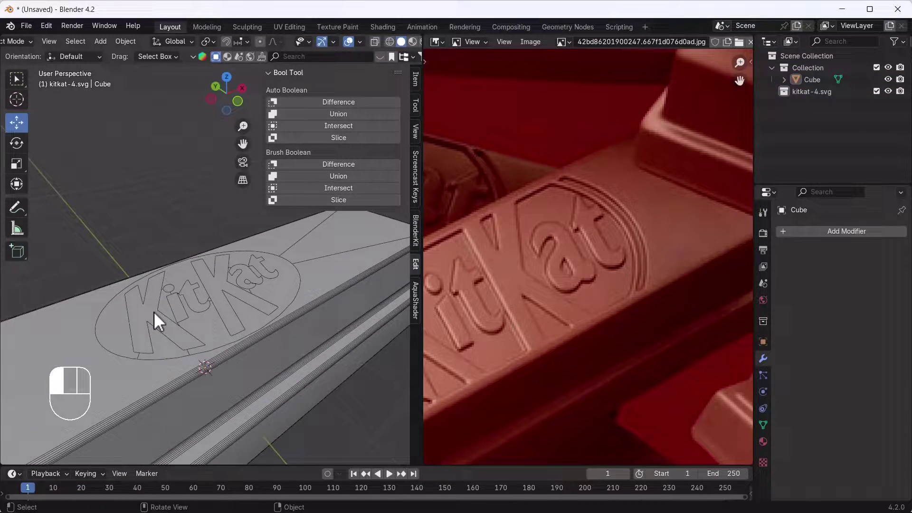
pyautogui.press('Tab')
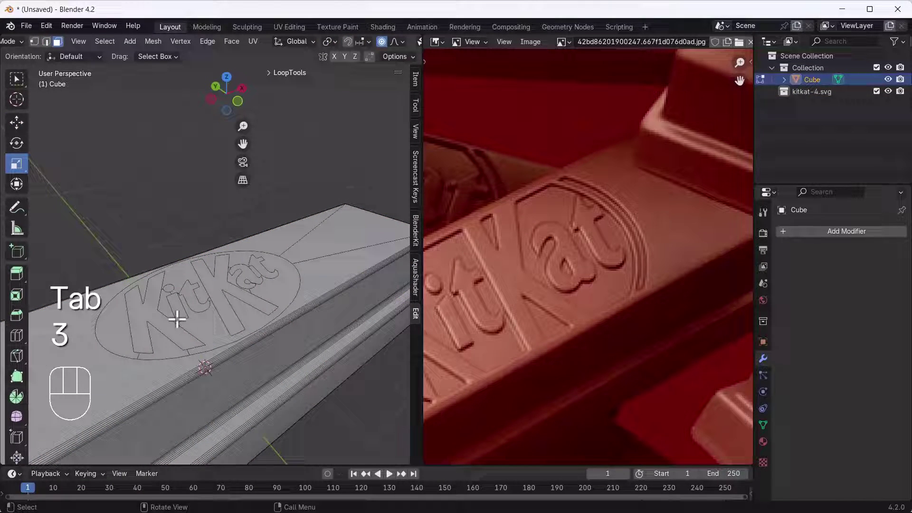
pyautogui.scroll(1, 170, 310)
pyautogui.keyDown('shift'); pyautogui.click(175, 295); pyautogui.keyUp('shift')
pyautogui.scroll(2, 172, 283)
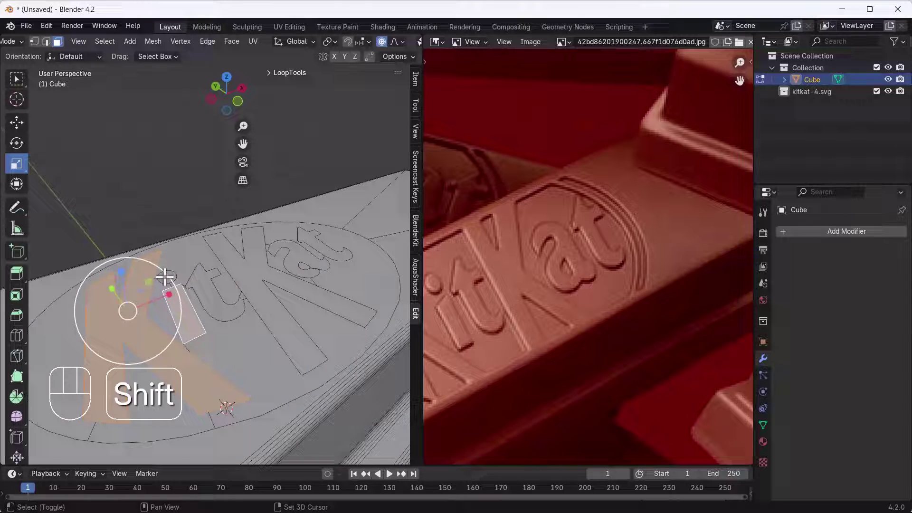
pyautogui.keyDown('shift'); pyautogui.click(251, 270); pyautogui.keyUp('shift')
pyautogui.keyDown('shift'); pyautogui.click(295, 254); pyautogui.keyUp('shift')
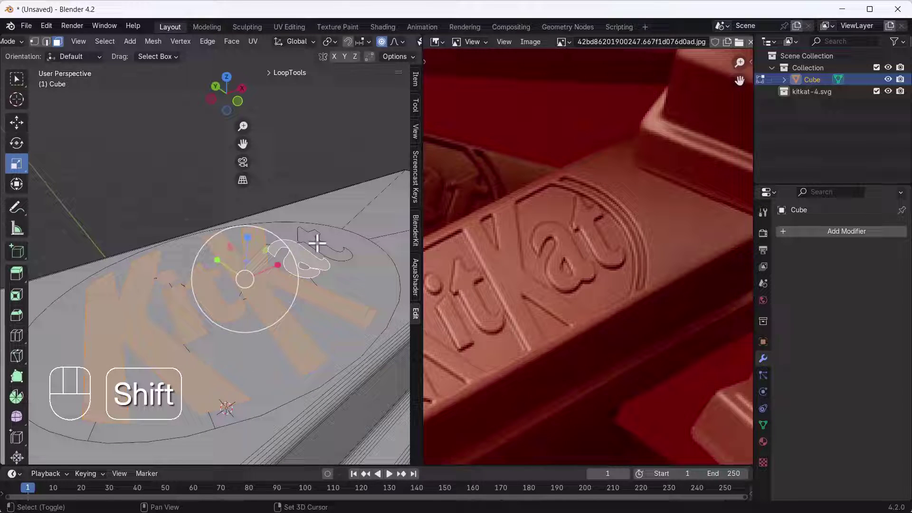
pyautogui.scroll(-3, 318, 285)
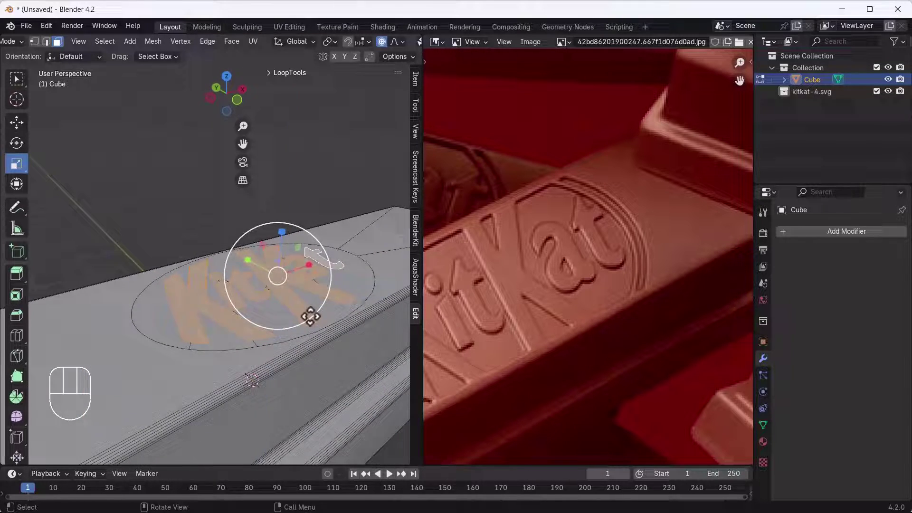
pyautogui.press('e')
pyautogui.click(310, 312)
# Step: Return the bar to Object Mode and shade it flat
pyautogui.press('Tab')
pyautogui.press('Tab')
pyautogui.press('Tab')
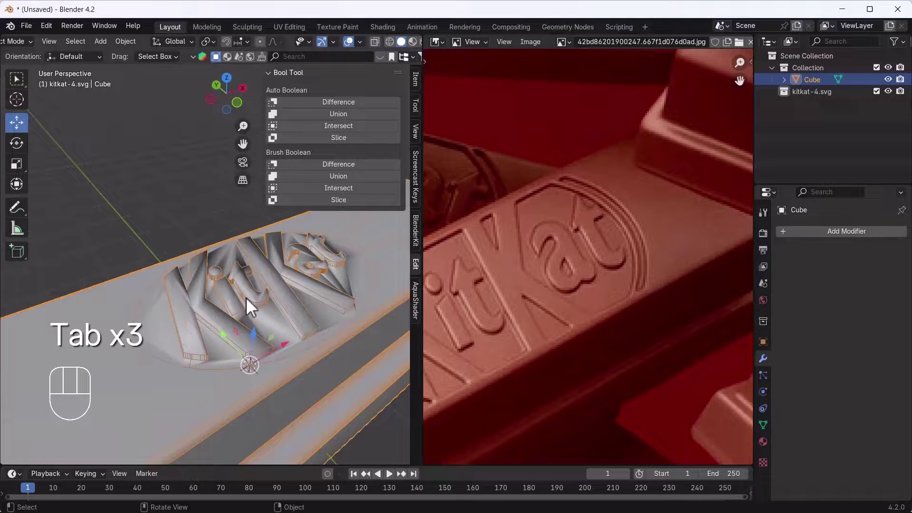
pyautogui.rightClick(264, 285)
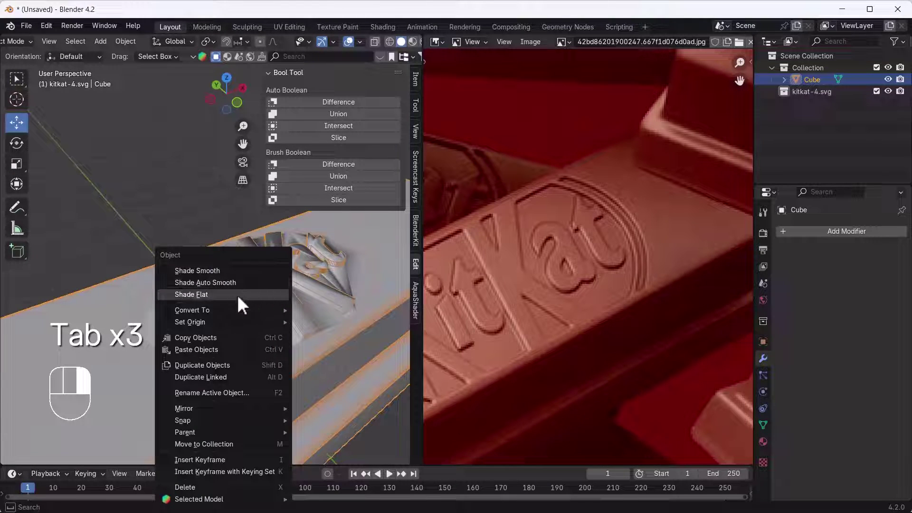
pyautogui.click(203, 293)
pyautogui.scroll(-7, 203, 298)
pyautogui.moveTo(206, 335); pyautogui.dragTo(256, 342, button='middle')
pyautogui.click(273, 345)
pyautogui.scroll(4, 221, 309)
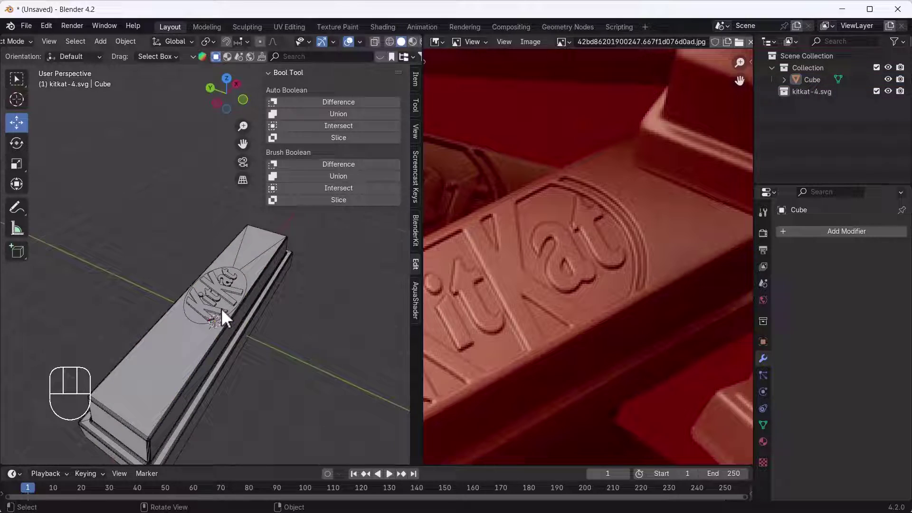
# Step: Select the oval background faces around the letters and extrude them slightly into the bar
pyautogui.press('Tab')
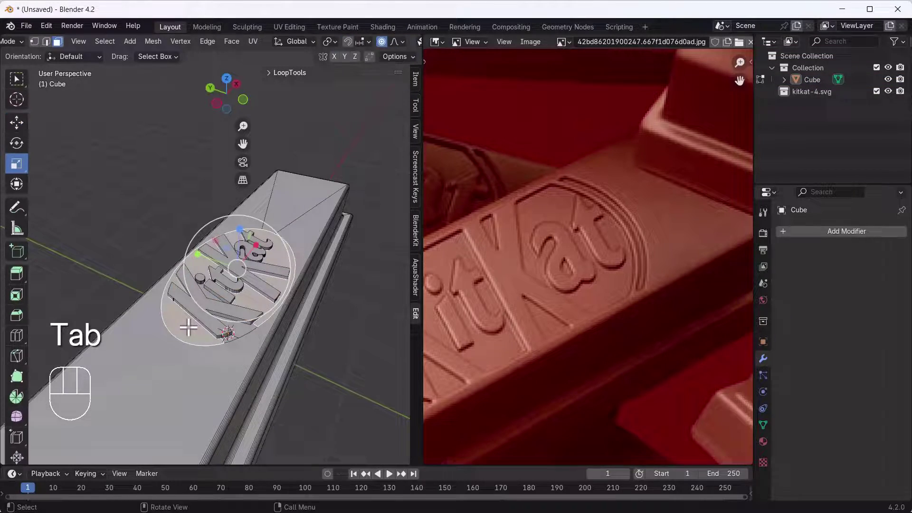
pyautogui.moveTo(189, 326); pyautogui.dragTo(223, 342, button='middle')
pyautogui.keyDown('shift'); pyautogui.click(217, 322); pyautogui.keyUp('shift')
pyautogui.scroll(3, 206, 276)
pyautogui.keyDown('shift'); pyautogui.moveTo(327, 221); pyautogui.dragTo(235, 280, button='middle'); pyautogui.keyUp('shift')
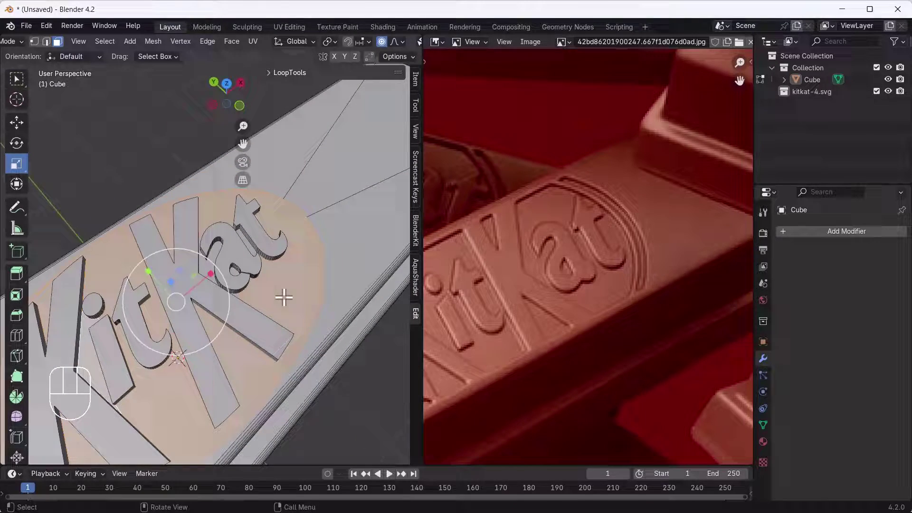
pyautogui.scroll(1, 284, 297)
pyautogui.moveTo(281, 315)
pyautogui.keyDown('shift'); pyautogui.mouseDown(button='middle')
pyautogui.moveTo(286, 285)
pyautogui.moveTo(289, 309)
pyautogui.mouseUp(button='middle'); pyautogui.keyUp('shift')
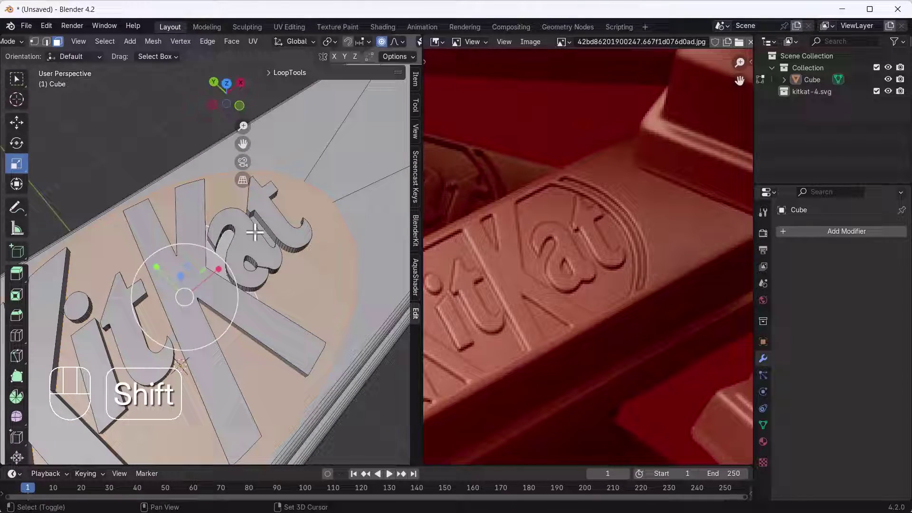
pyautogui.keyDown('shift'); pyautogui.moveTo(264, 233); pyautogui.dragTo(294, 273, button='middle'); pyautogui.keyUp('shift')
pyautogui.press('e')
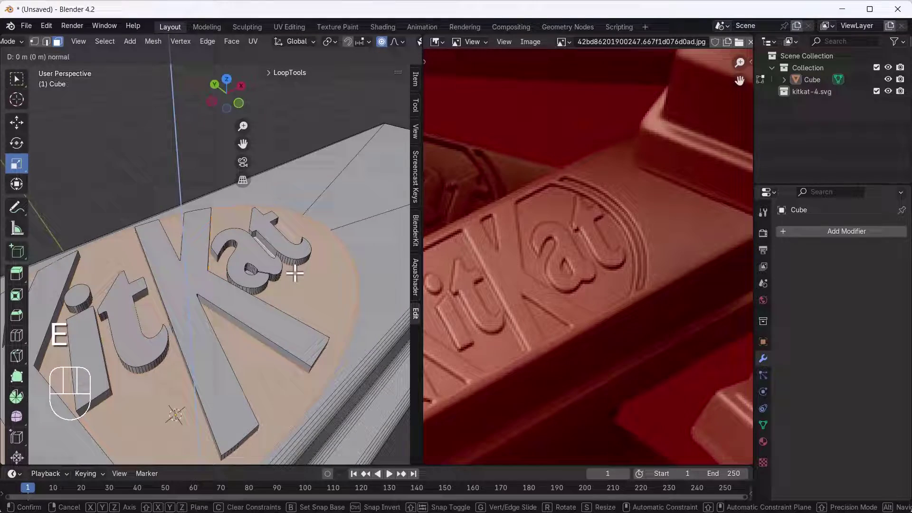
pyautogui.click(294, 275)
pyautogui.press('Tab')
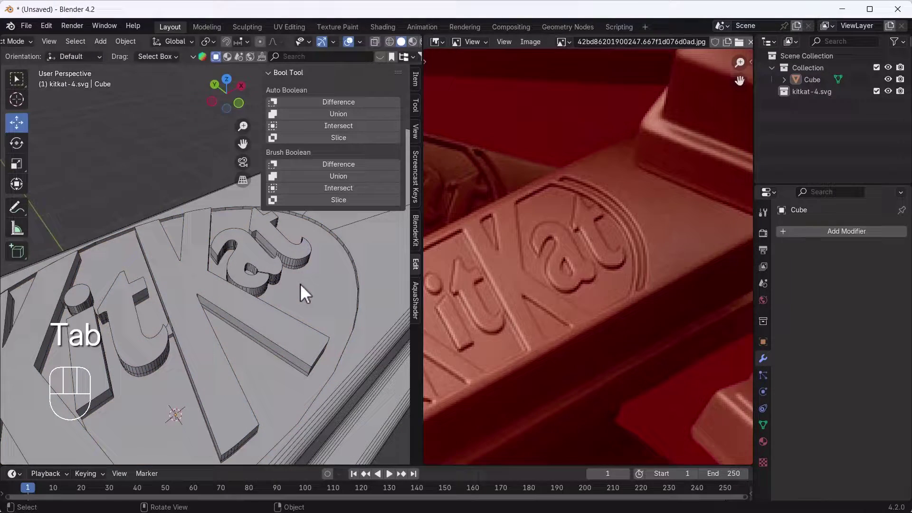
# Step: Close the viewport sidebar and turn off the wireframe overlay
pyautogui.scroll(-6, 264, 296)
pyautogui.moveTo(270, 323)
pyautogui.mouseDown(button='middle')
pyautogui.moveTo(228, 315)
pyautogui.moveTo(279, 291)
pyautogui.moveTo(256, 340)
pyautogui.moveTo(284, 315)
pyautogui.mouseUp(button='middle')
pyautogui.click(284, 314)
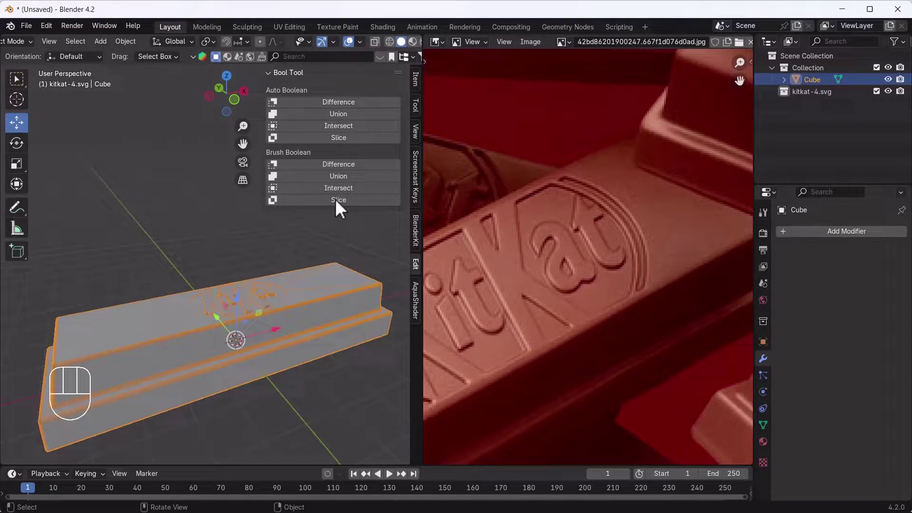
pyautogui.press('n')
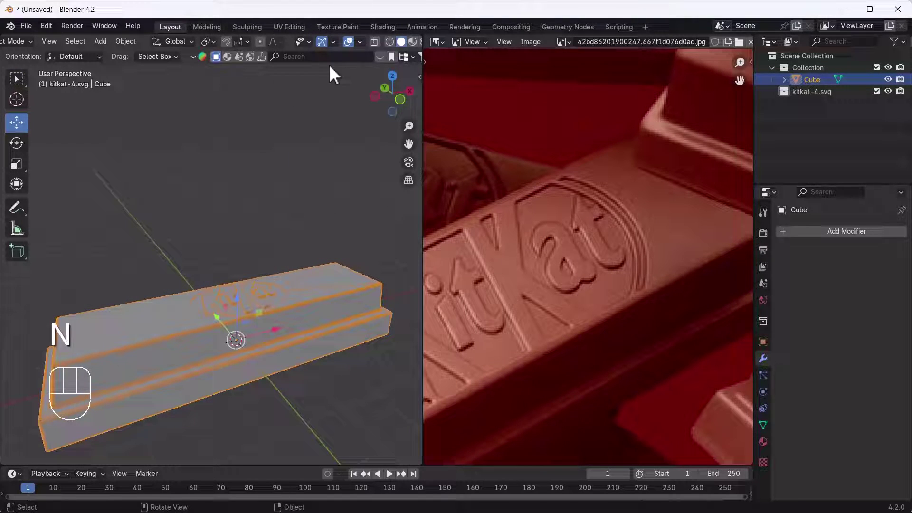
pyautogui.click(360, 41)
pyautogui.click(287, 238)
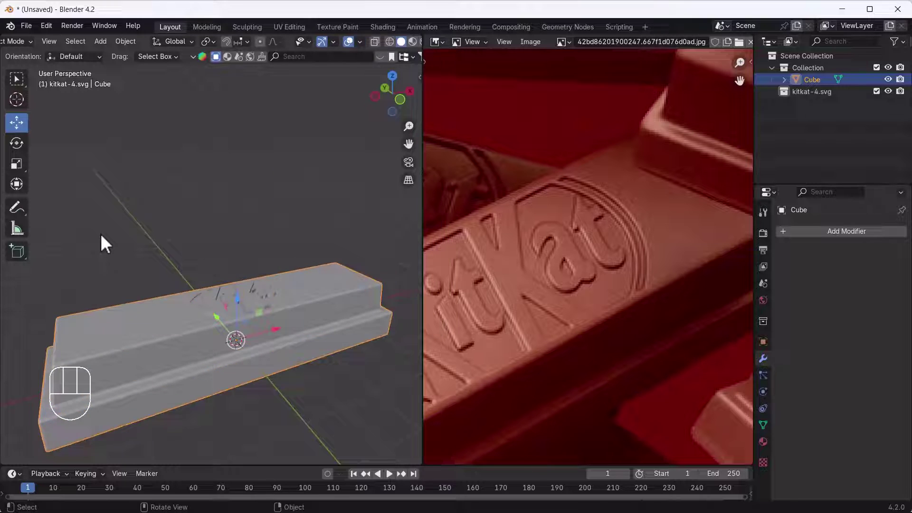
# Step: Deselect the bar and switch the viewport to Material Preview shading
pyautogui.click(101, 233)
pyautogui.moveTo(187, 328); pyautogui.dragTo(189, 281, button='middle')
pyautogui.scroll(-4, 221, 306)
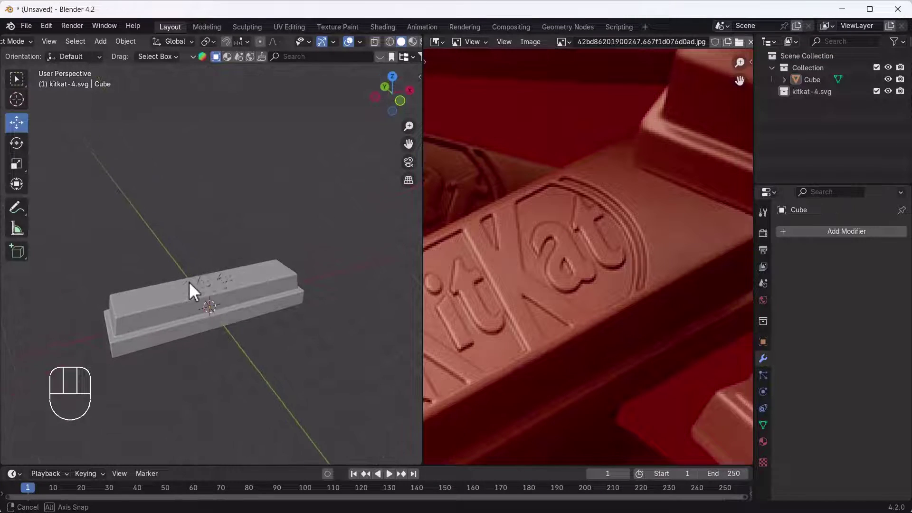
pyautogui.click(411, 42)
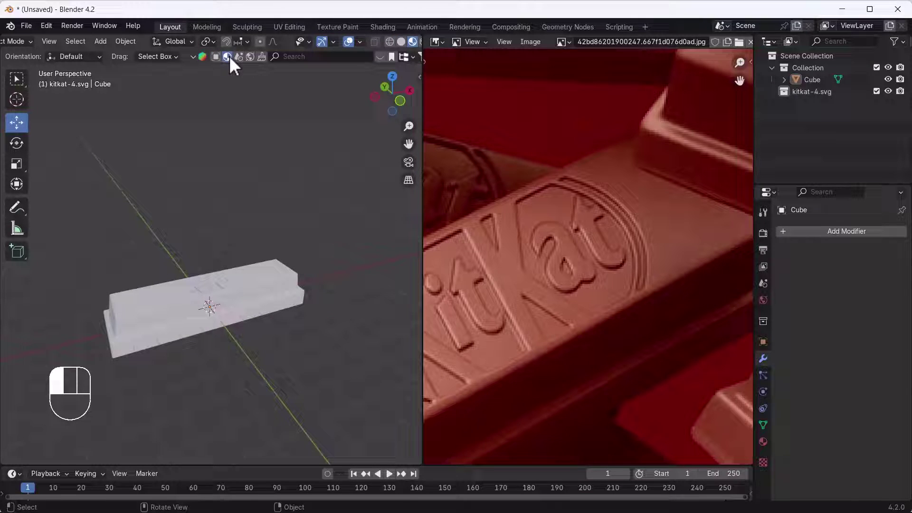
# Step: Search the online material library for "chocolate" and apply the dripping Chocolate material by BlenderKit Community to the bar
pyautogui.click(308, 56)
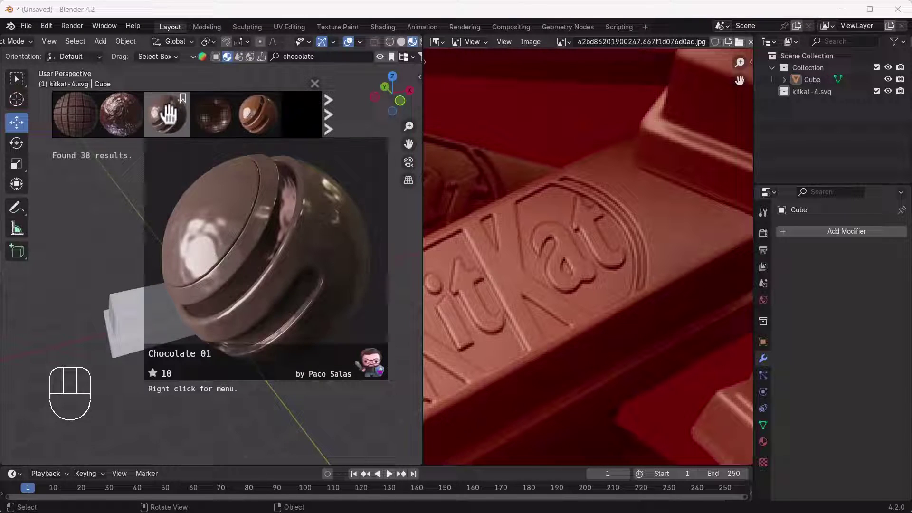
pyautogui.moveTo(267, 112)
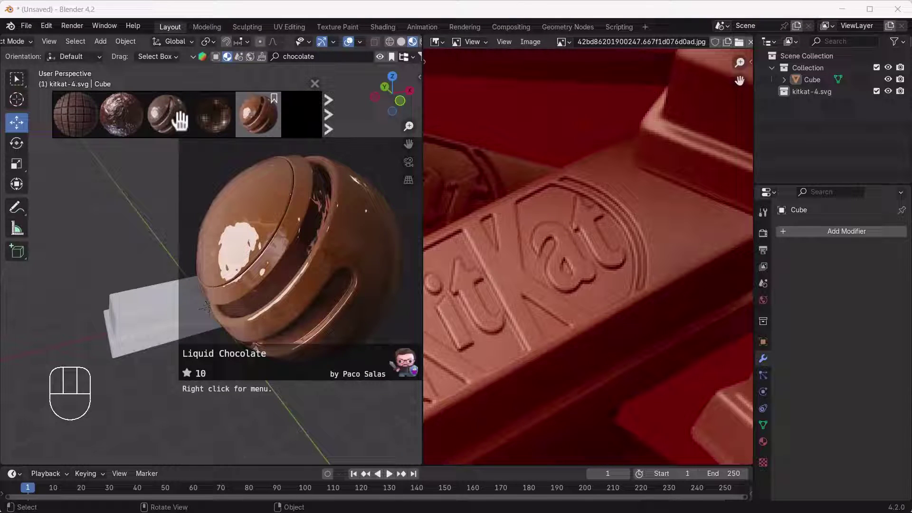
pyautogui.scroll(-2, 98, 118)
pyautogui.scroll(-2, 196, 118)
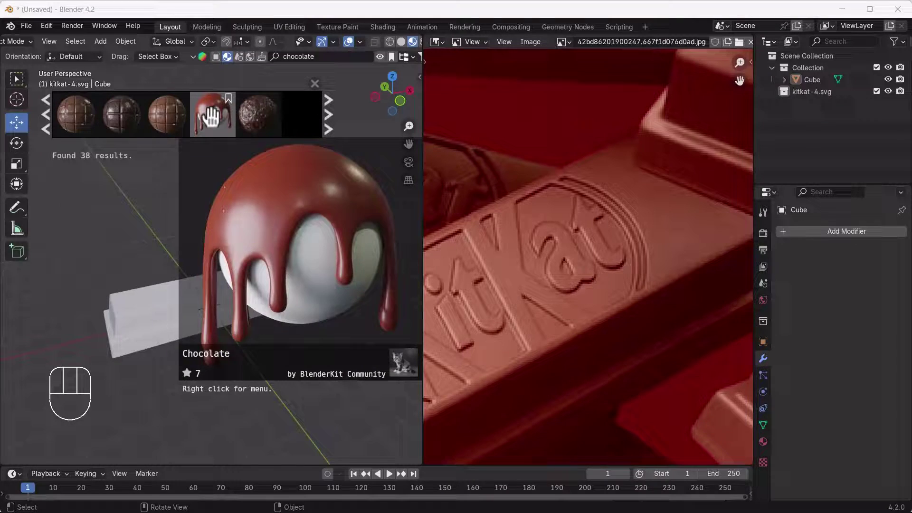
pyautogui.click(166, 316)
pyautogui.click(211, 114)
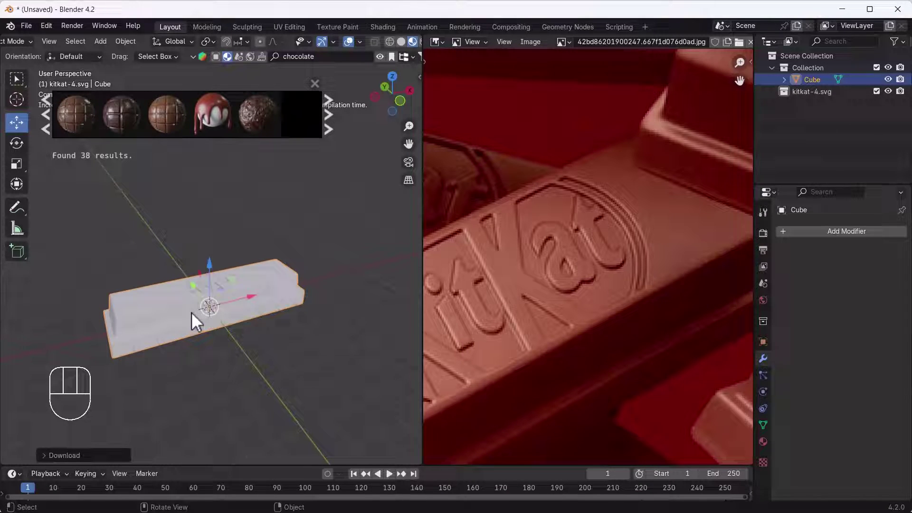
# Step: Enter Edit Mode on the bar, clear the selection of all its faces, and set face selection mode
pyautogui.scroll(5, 193, 309)
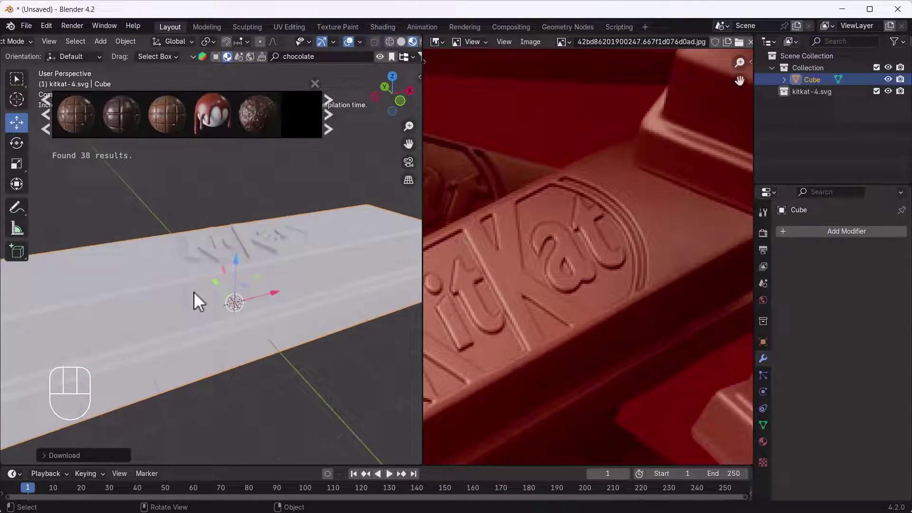
pyautogui.scroll(-2, 193, 292)
pyautogui.moveTo(195, 292); pyautogui.dragTo(206, 334, button='middle')
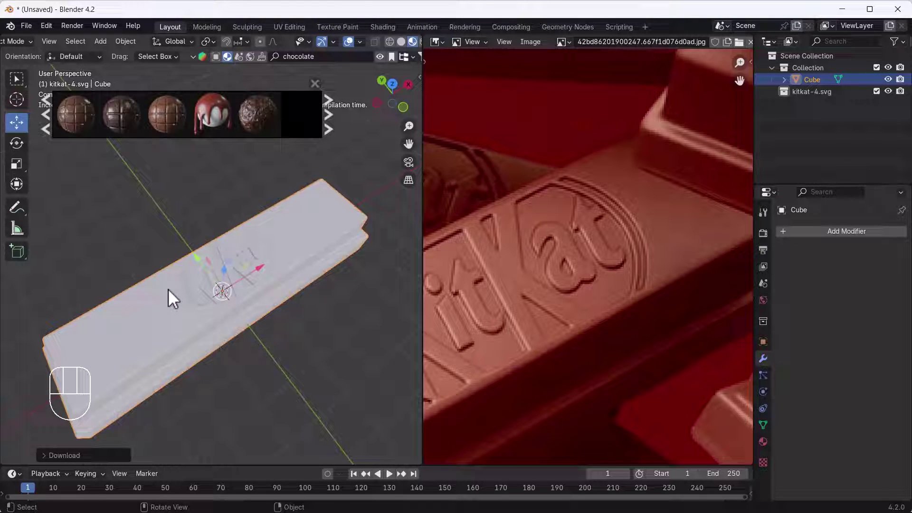
pyautogui.moveTo(169, 289); pyautogui.dragTo(203, 278, button='middle')
pyautogui.scroll(4, 256, 258)
pyautogui.press('Tab')
pyautogui.scroll(3, 209, 242)
pyautogui.scroll(-2, 203, 261)
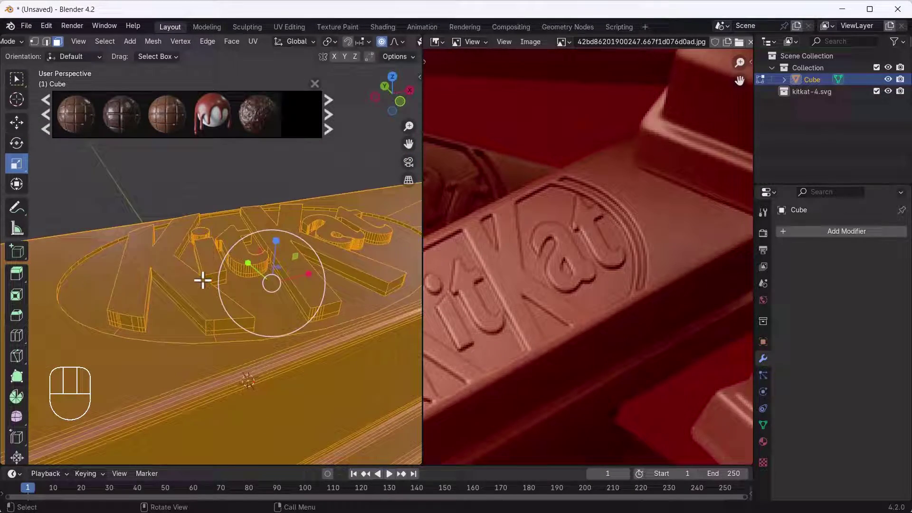
pyautogui.press('2')
pyautogui.click(194, 293)
pyautogui.press('3')
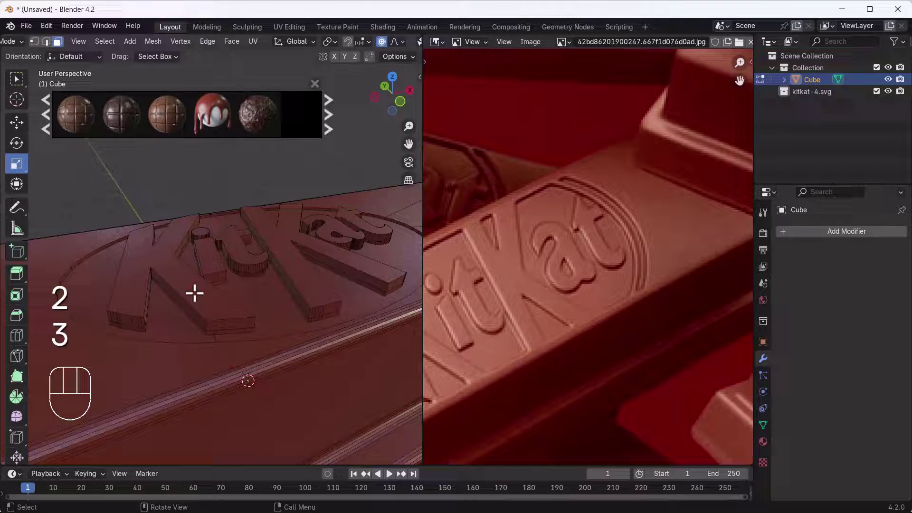
# Step: Select the top faces of all the KitKat letters, lower them slightly along Z, and return to Object Mode
pyautogui.click(195, 293)
pyautogui.keyDown('shift'); pyautogui.click(208, 257); pyautogui.keyUp('shift')
pyautogui.scroll(2, 209, 253)
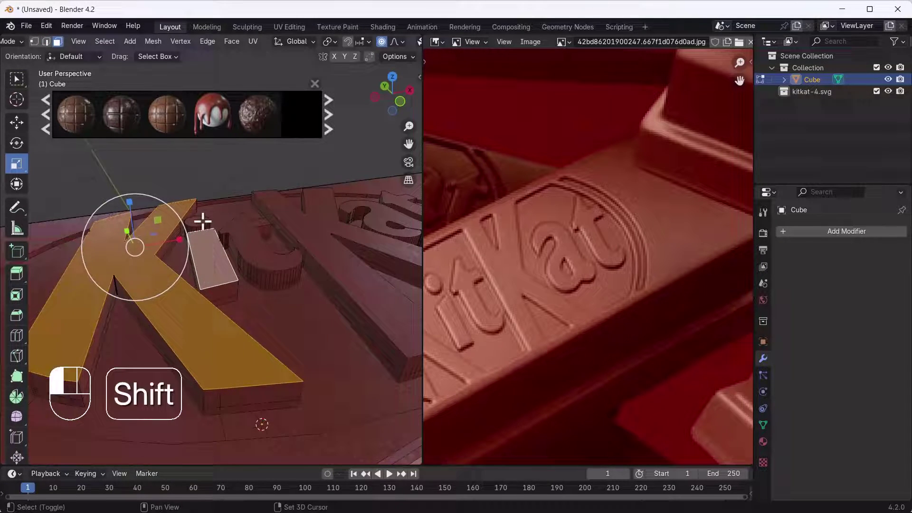
pyautogui.keyDown('shift'); pyautogui.click(318, 238); pyautogui.keyUp('shift')
pyautogui.keyDown('shift'); pyautogui.moveTo(355, 236); pyautogui.dragTo(224, 262, button='middle'); pyautogui.keyUp('shift')
pyautogui.keyDown('shift'); pyautogui.click(256, 254); pyautogui.keyUp('shift')
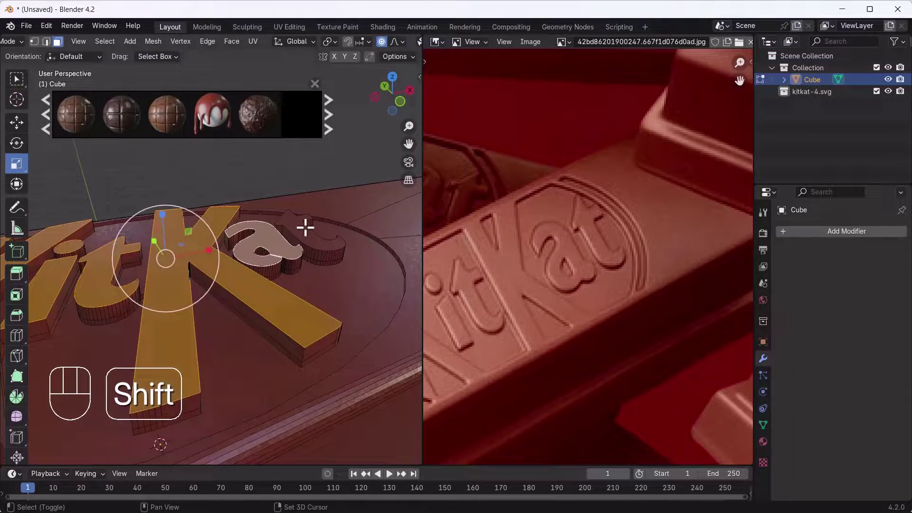
pyautogui.keyDown('shift'); pyautogui.click(306, 228); pyautogui.keyUp('shift')
pyautogui.press('g')
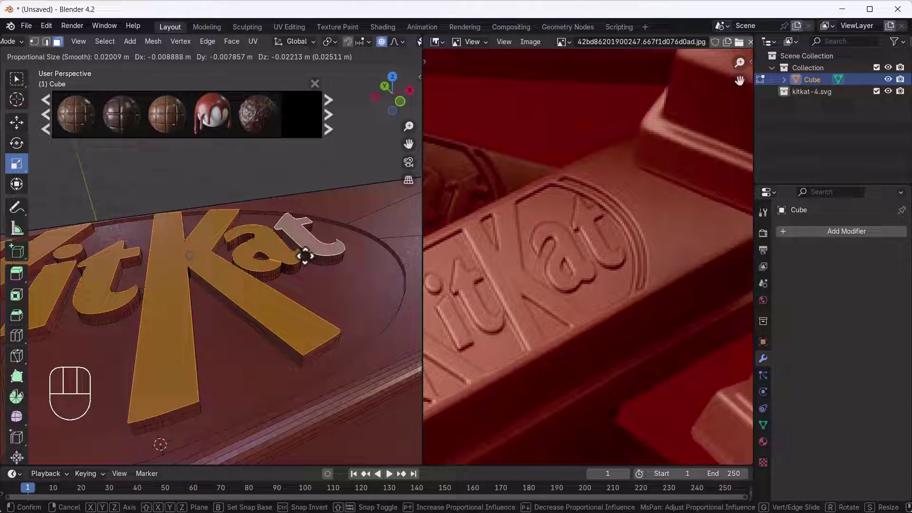
pyautogui.press('z')
pyautogui.click(305, 260)
pyautogui.press('Tab')
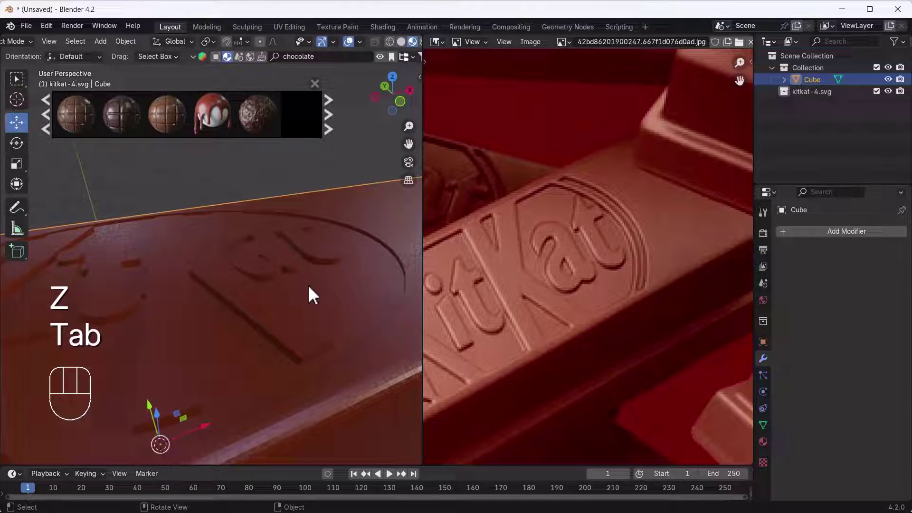
pyautogui.scroll(-5, 307, 284)
pyautogui.moveTo(283, 316)
pyautogui.mouseDown(button='middle')
pyautogui.moveTo(272, 385)
pyautogui.moveTo(241, 365)
pyautogui.moveTo(190, 222)
pyautogui.moveTo(253, 304)
pyautogui.moveTo(230, 301)
pyautogui.moveTo(231, 366)
pyautogui.moveTo(283, 313)
pyautogui.mouseUp(button='middle')
pyautogui.scroll(-6, 230, 301)
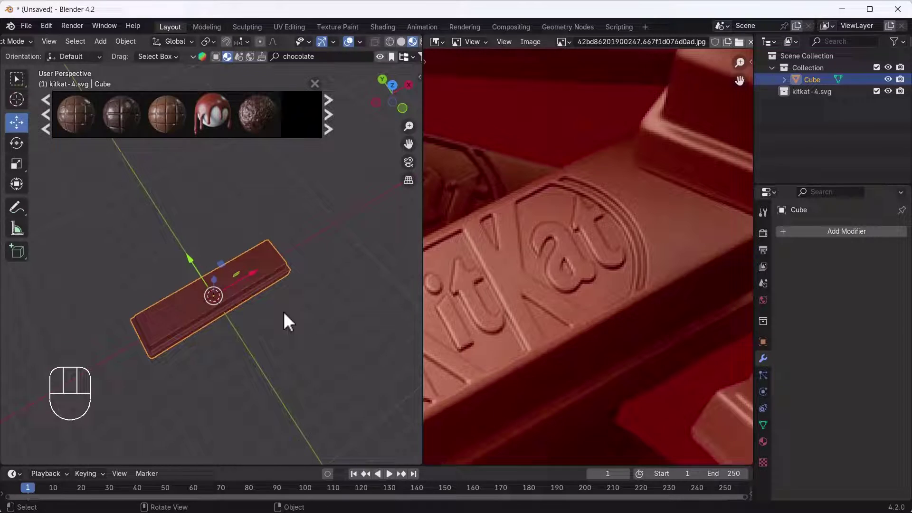
pyautogui.scroll(-5, 561, 285)
pyautogui.scroll(2, 224, 314)
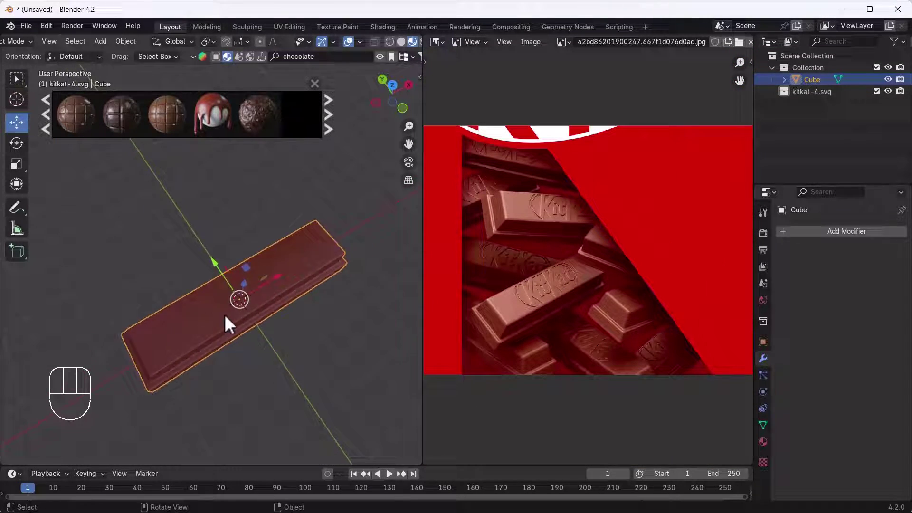